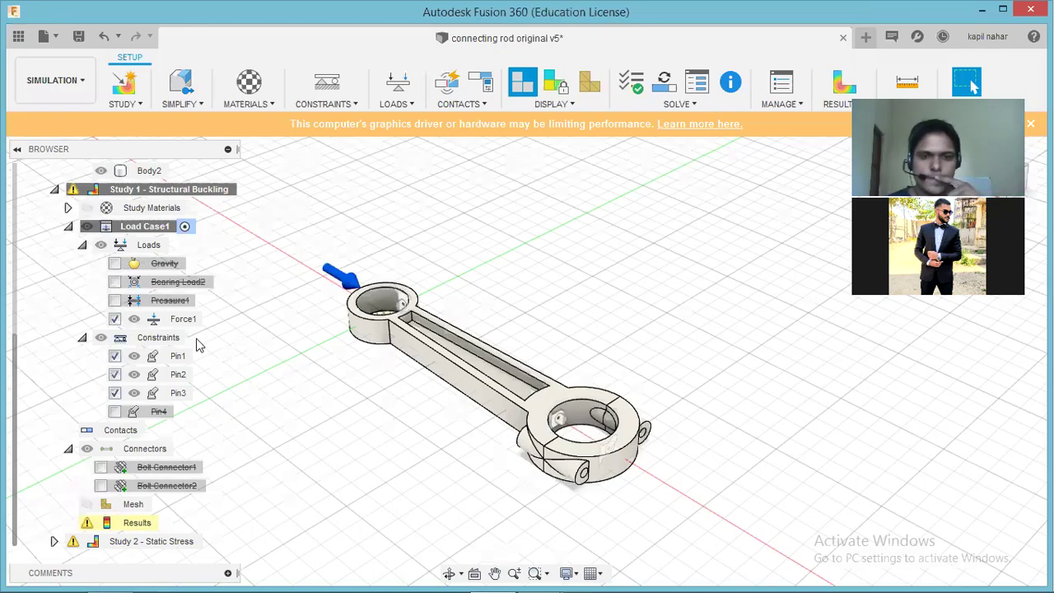
With Force1 selected, run Pre-check and accept the buckling study's Ready to Solve confirmation.
click(352, 288)
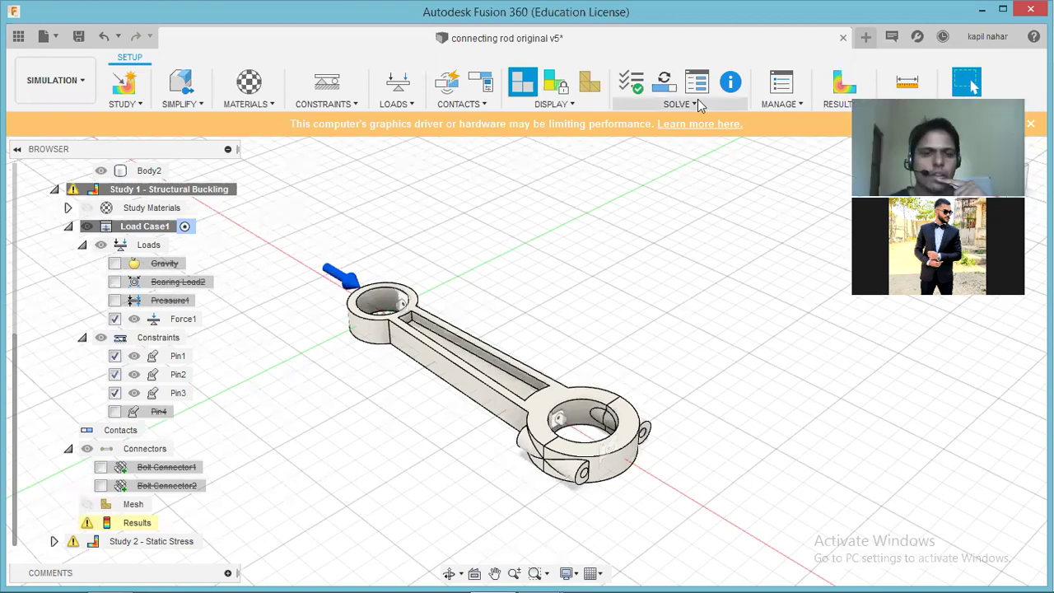
click(466, 107)
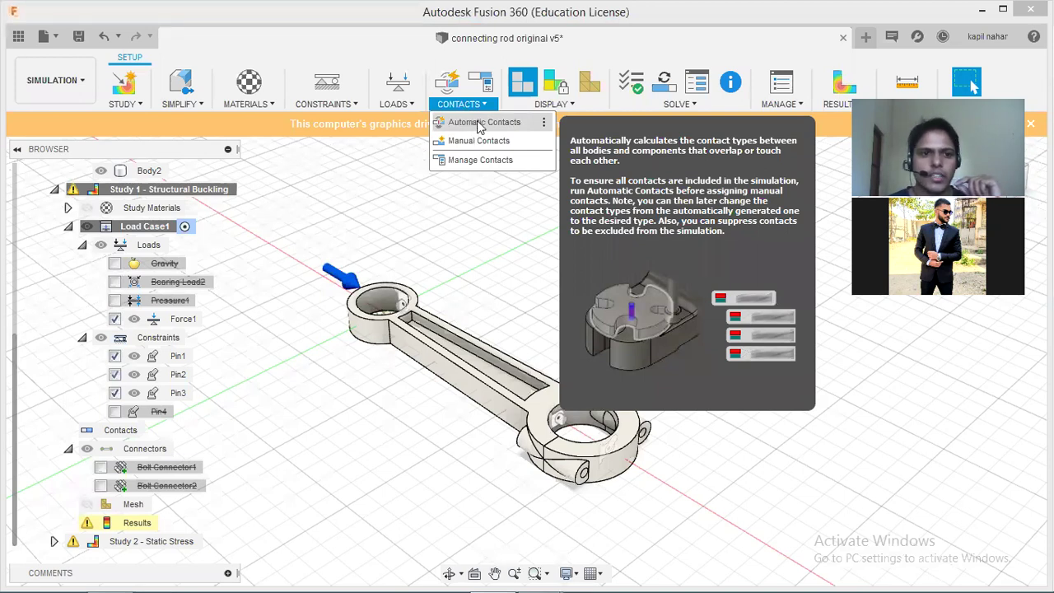
mouse_move(650, 122)
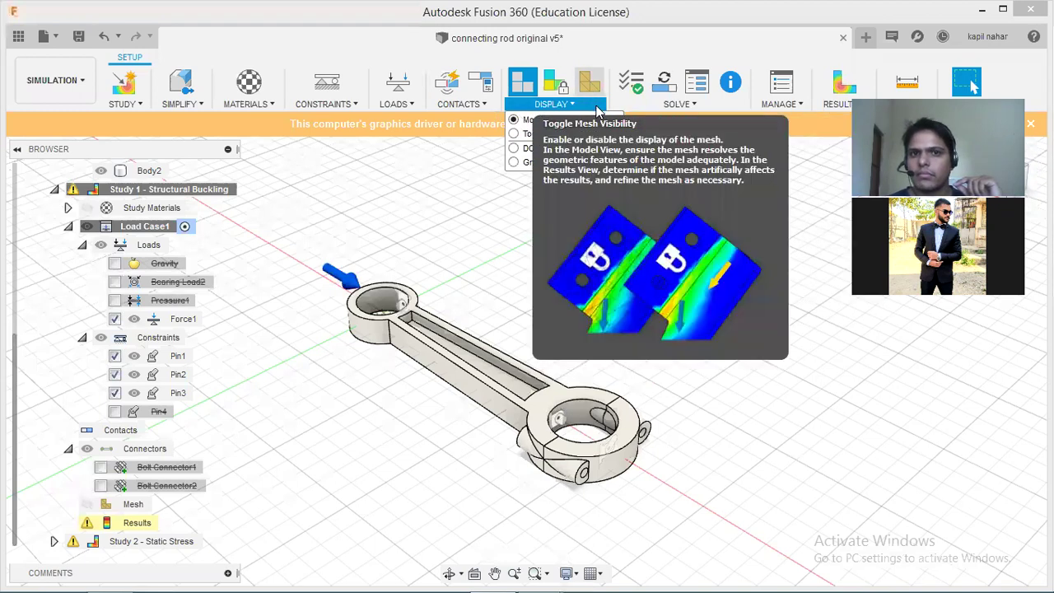
mouse_move(678, 104)
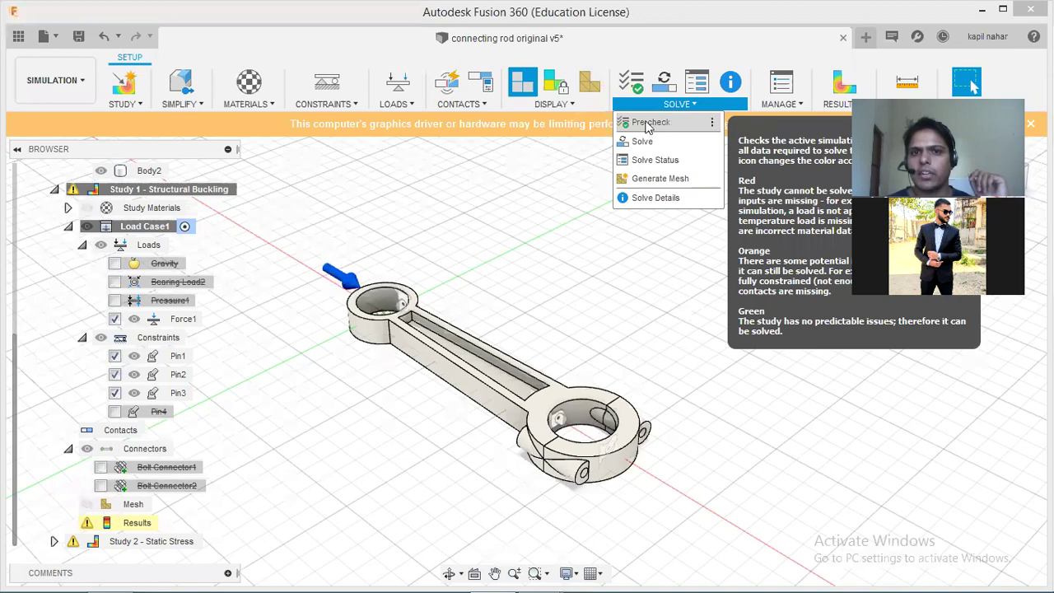
click(648, 124)
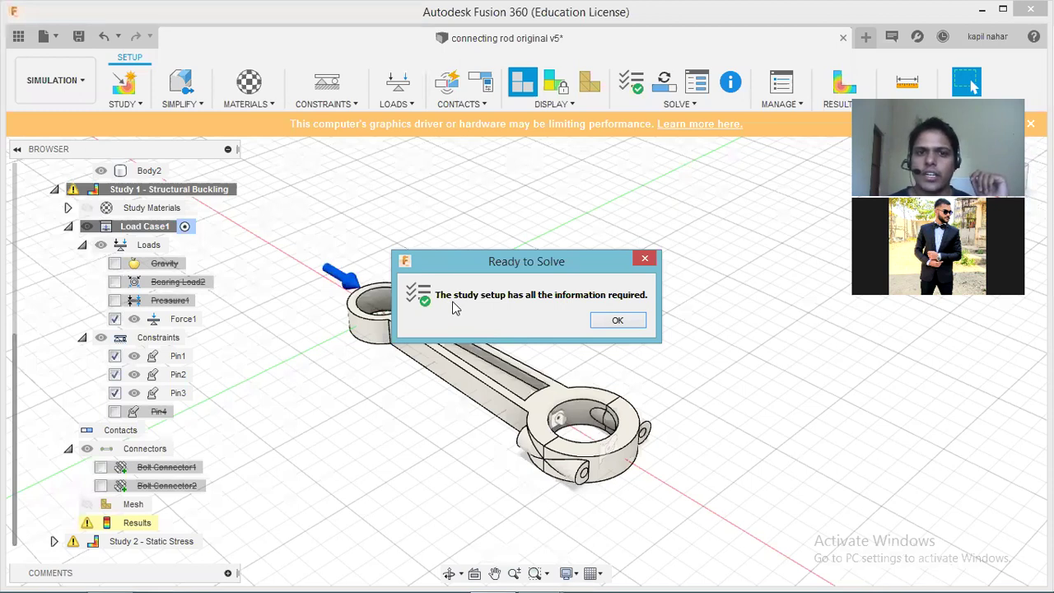
click(635, 323)
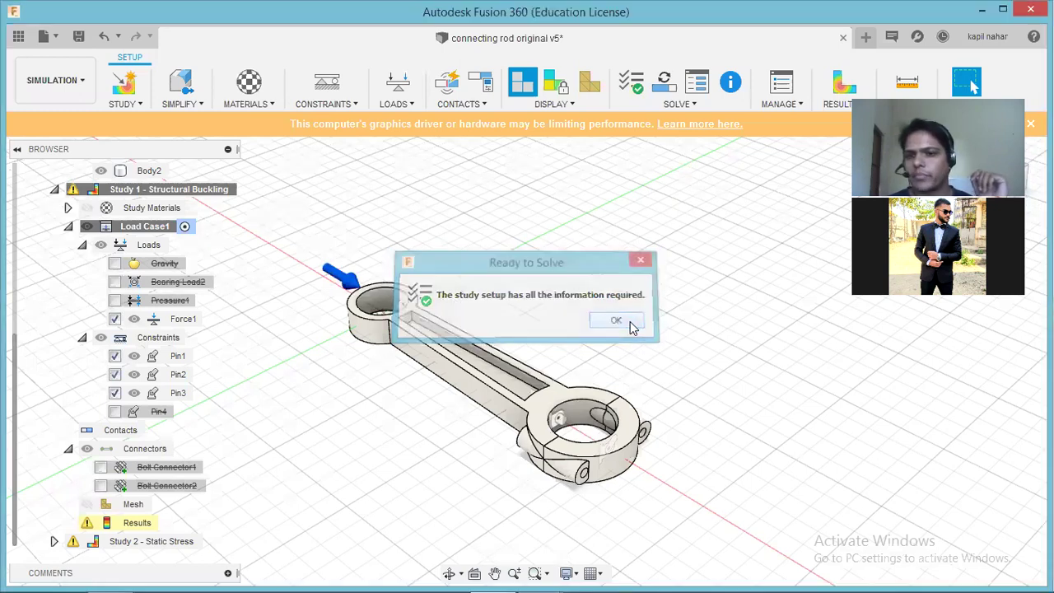
Look over the Solve commands, then display the Constraints type list in the Setup toolbar.
click(687, 104)
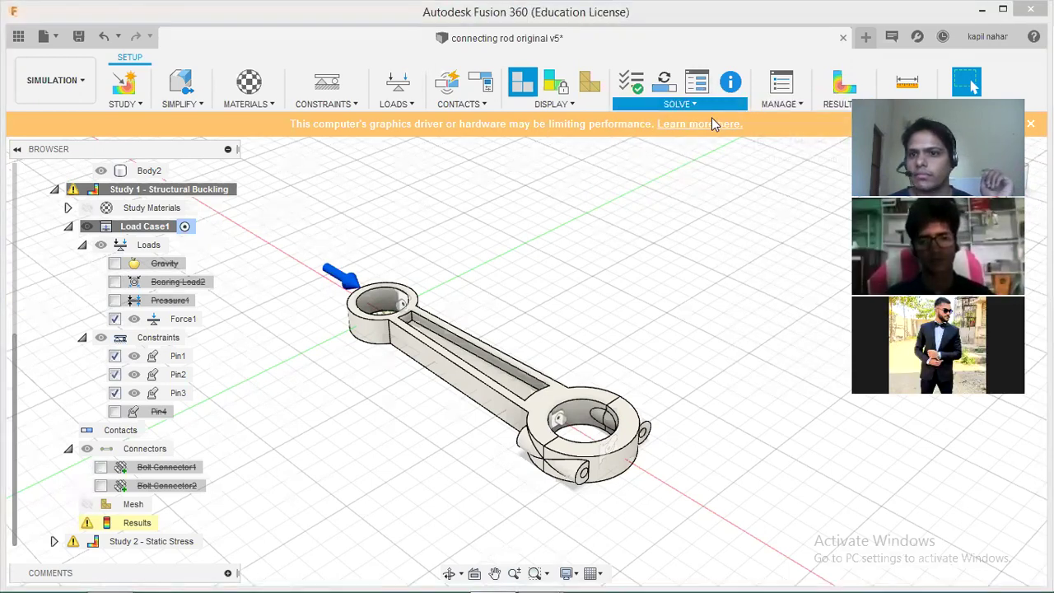
click(668, 109)
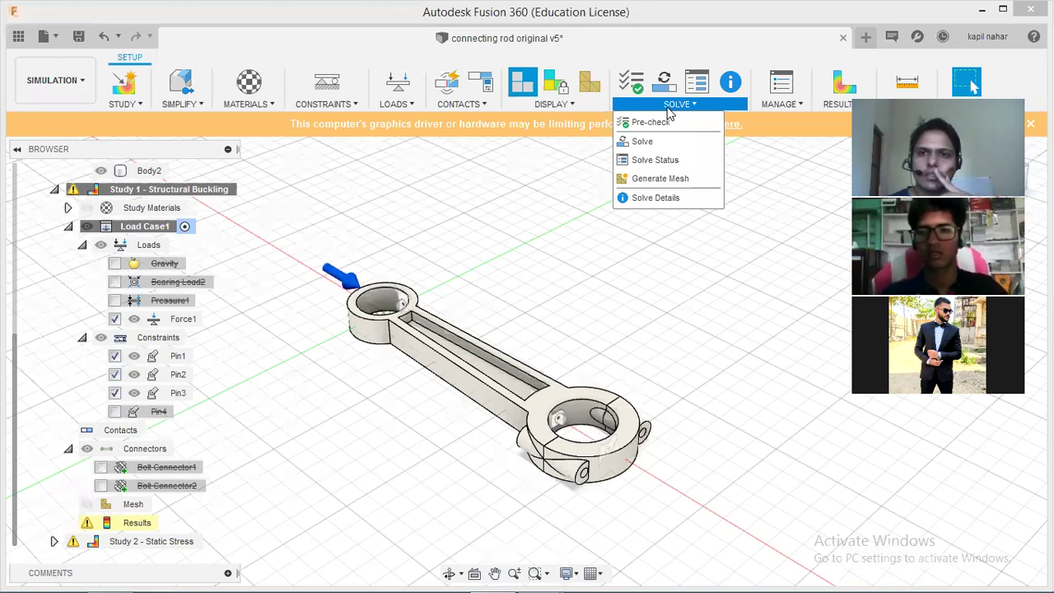
click(312, 104)
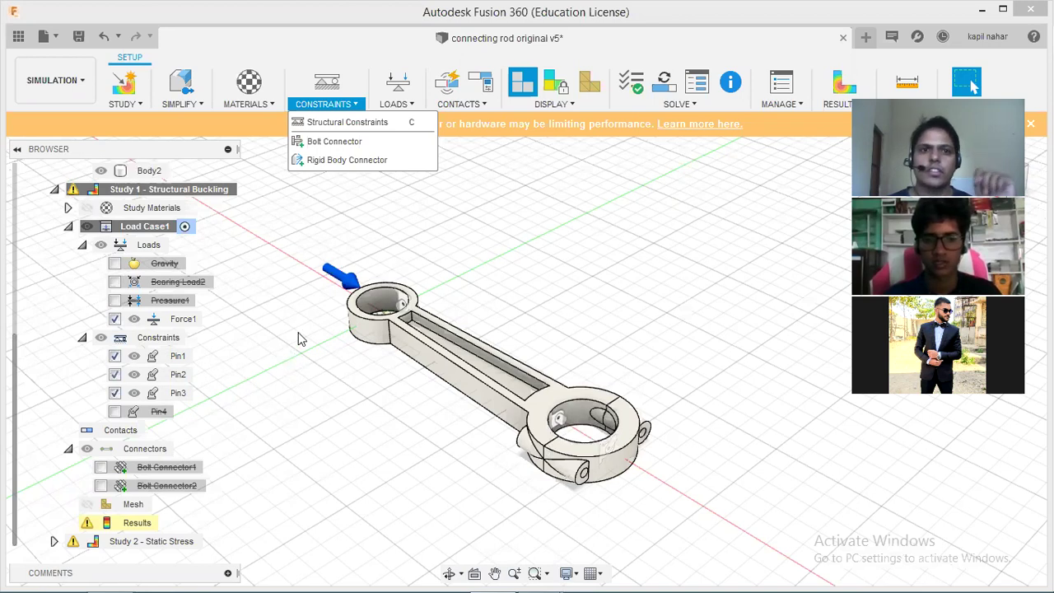
click(418, 103)
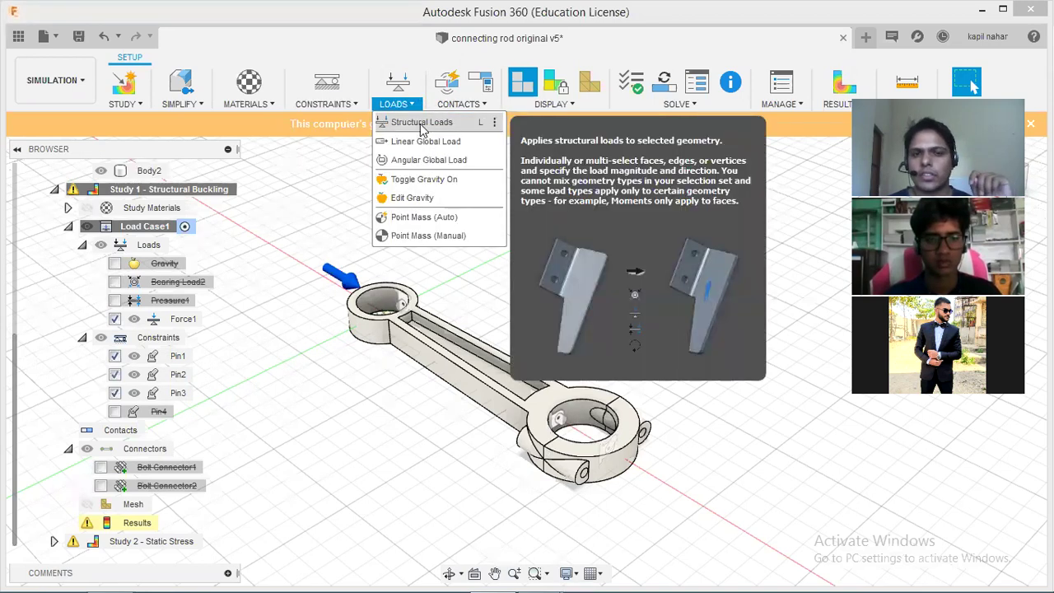
click(421, 123)
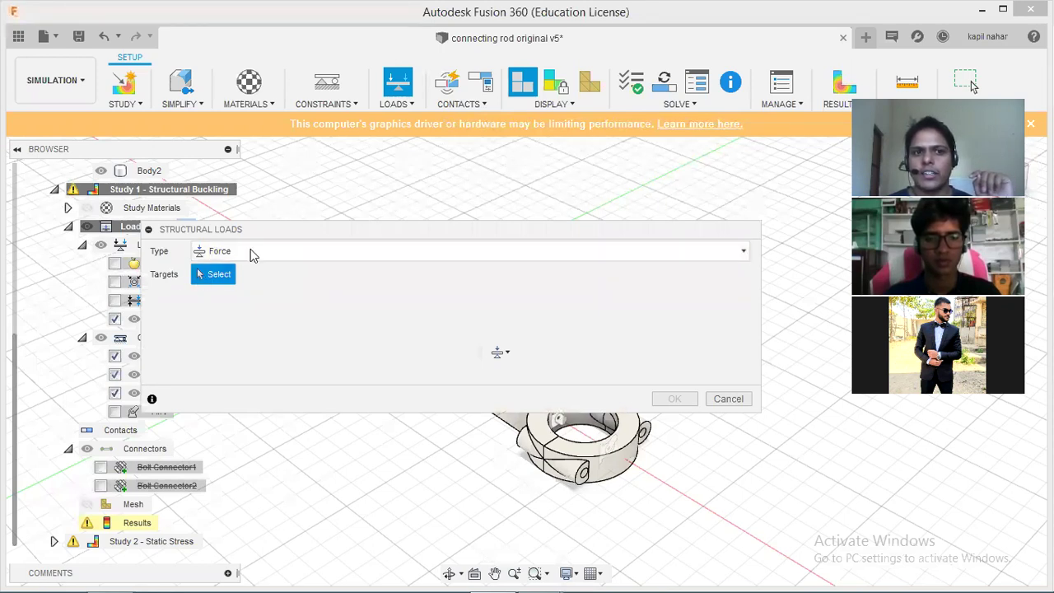
drag(308, 228, 315, 352)
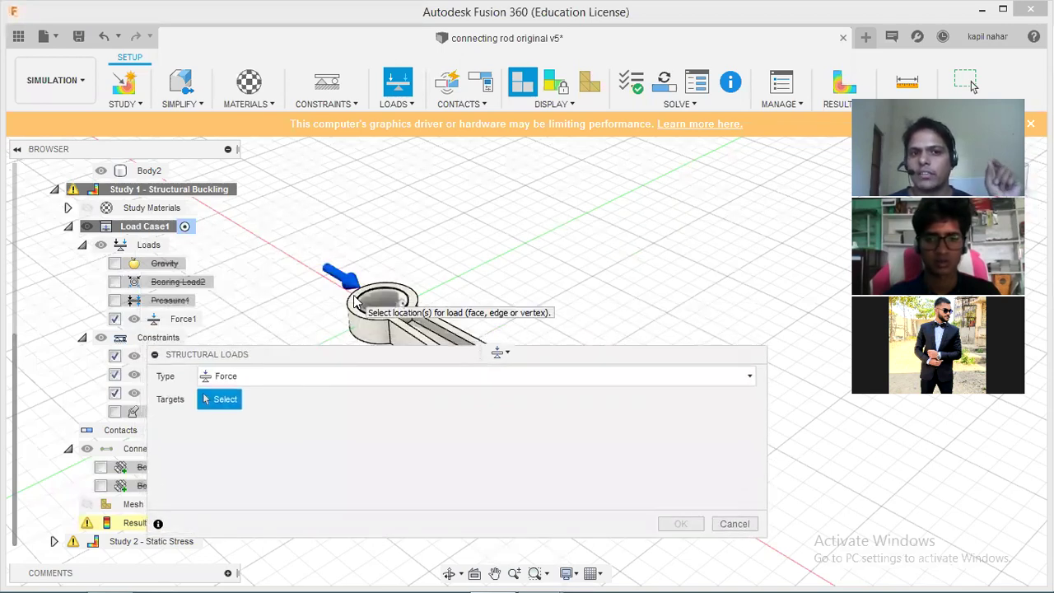
click(733, 524)
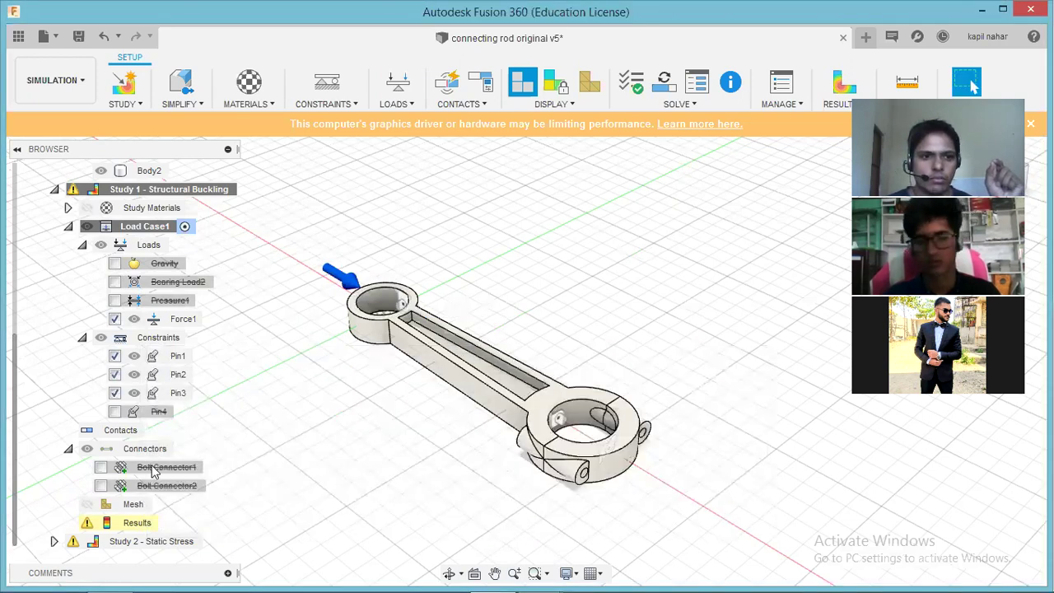
mouse_move(182, 318)
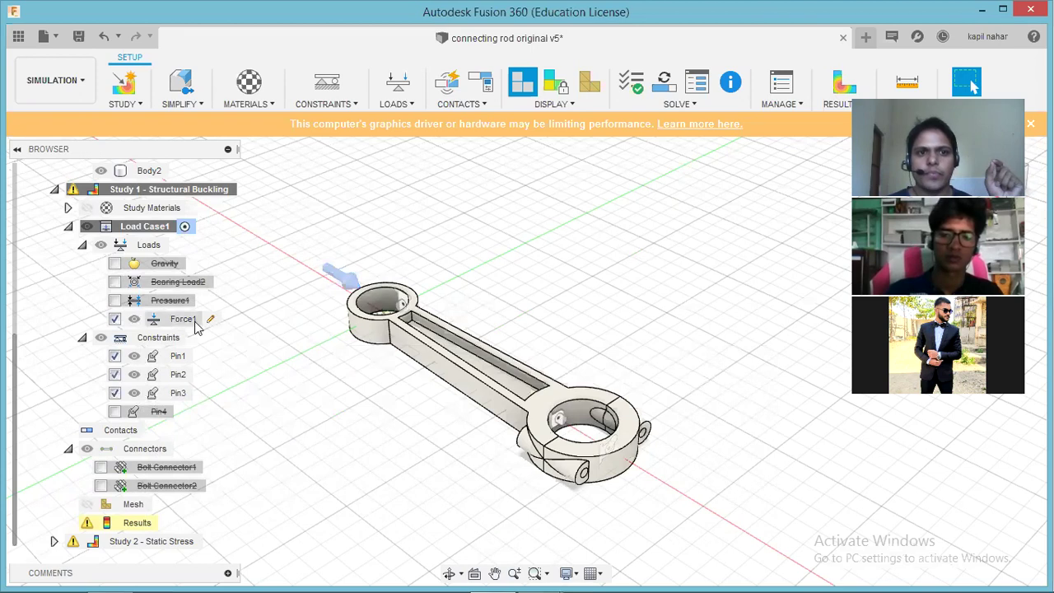
Reapply Force1 unchanged: Fx 1.484E+05 N on the one small-end edge.
click(212, 321)
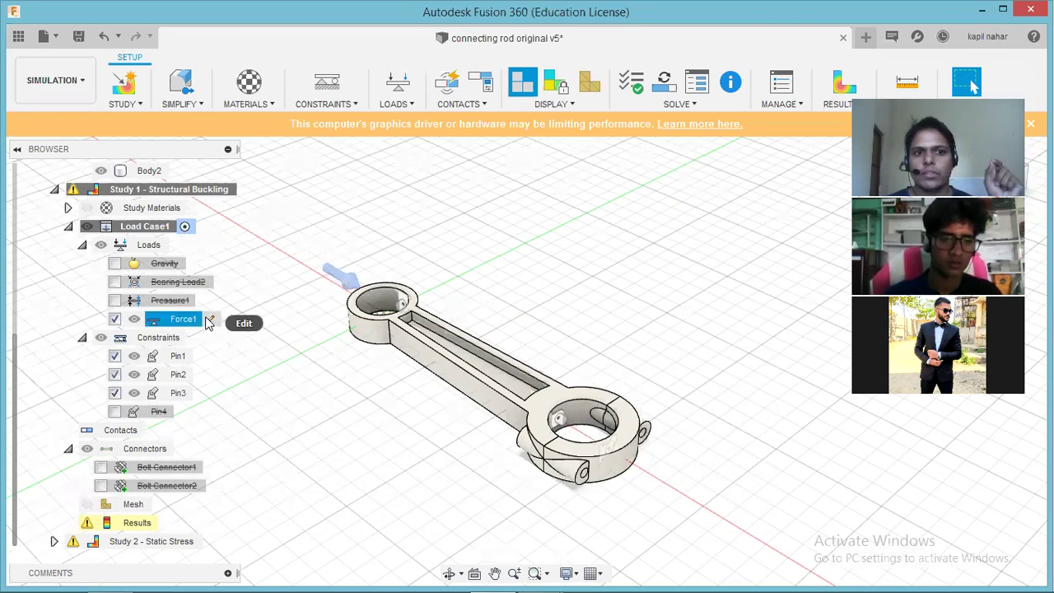
click(213, 320)
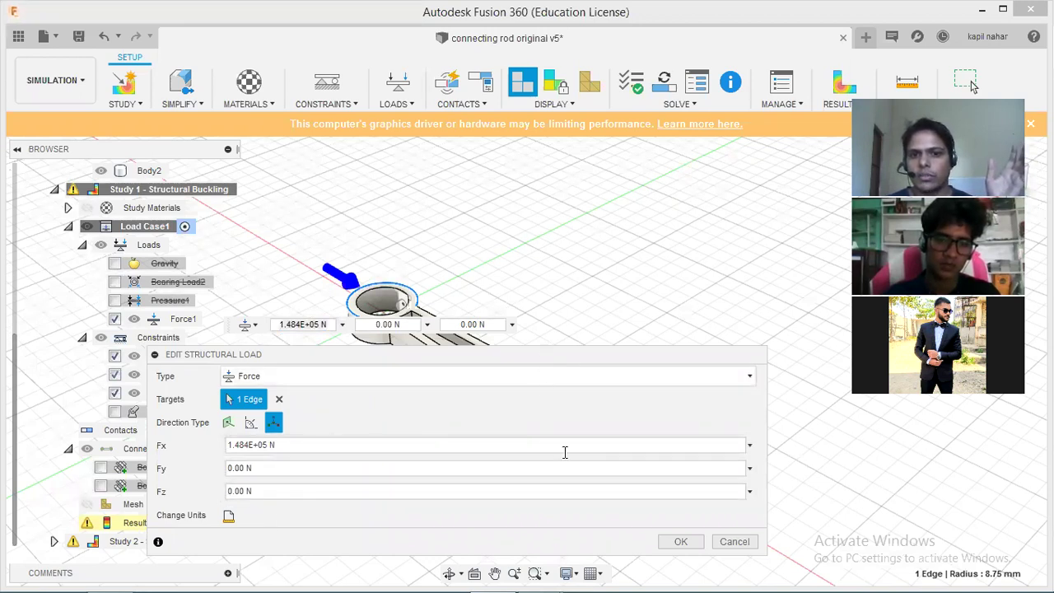
click(680, 540)
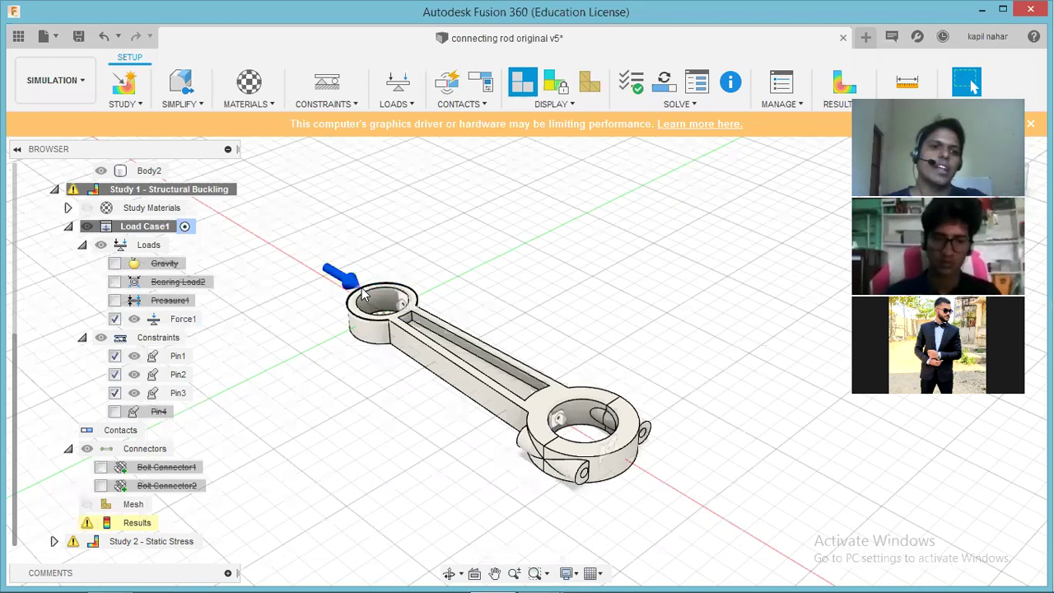
Browse the Loads, Contacts and Display dropdown options.
click(406, 94)
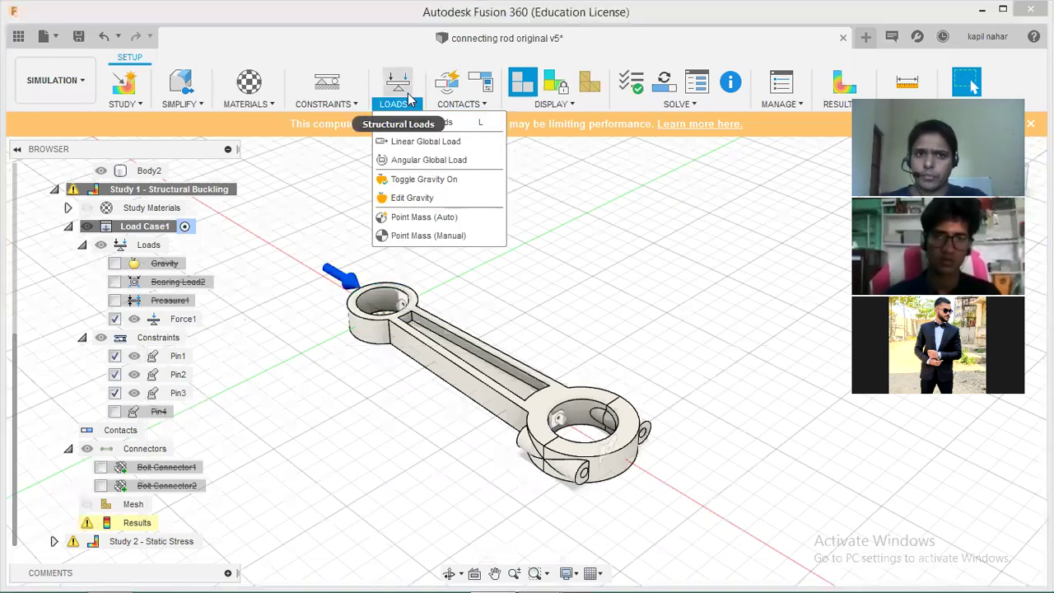
click(451, 102)
mouse_move(483, 122)
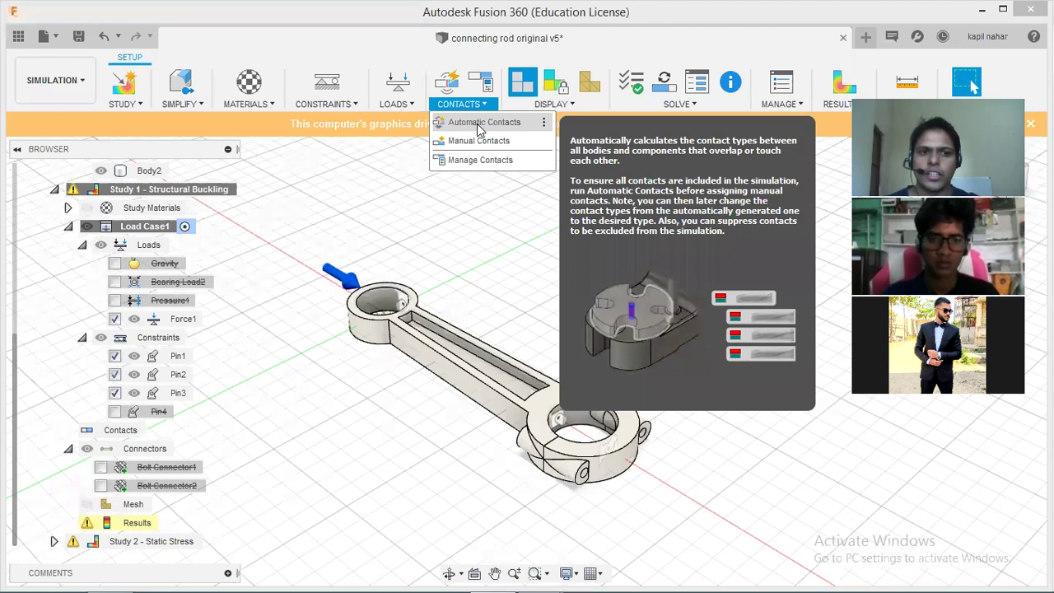
click(563, 106)
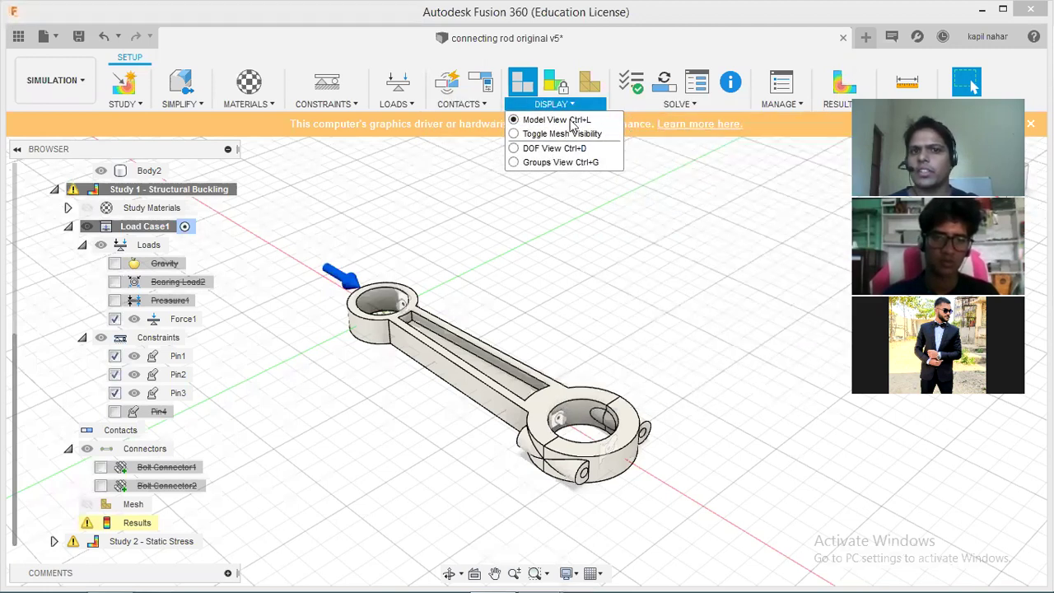
Re-run Pre-check, accept the ready-to-solve message, and bring the Solve commands back up.
click(686, 104)
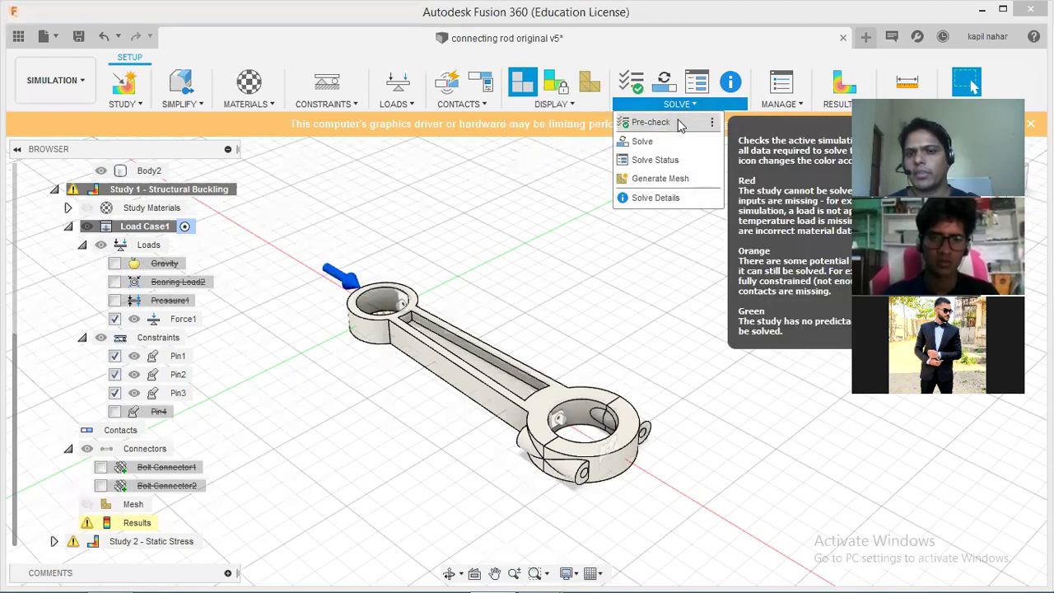
click(679, 122)
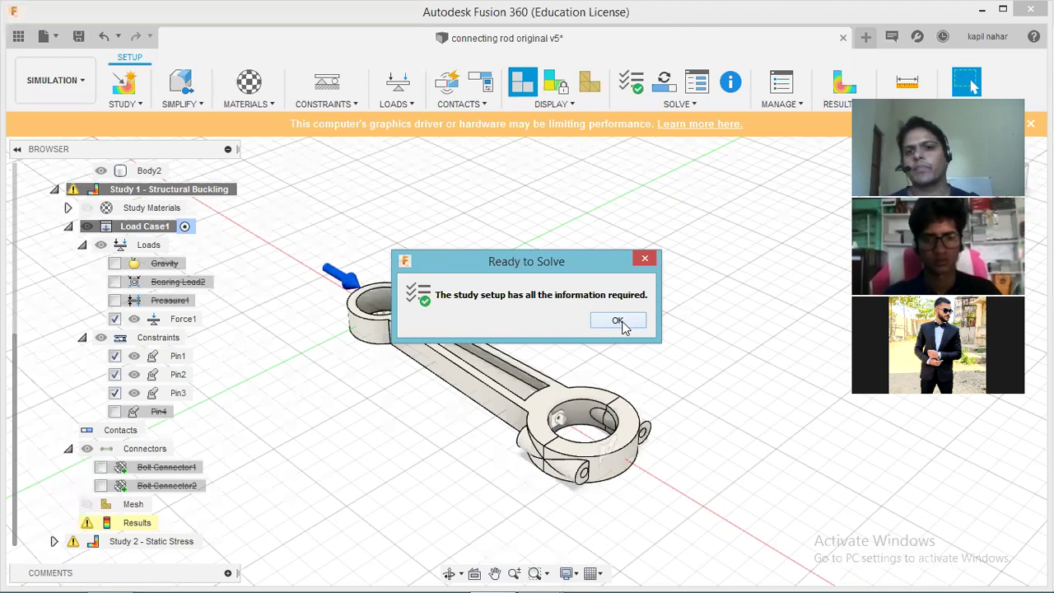
click(619, 322)
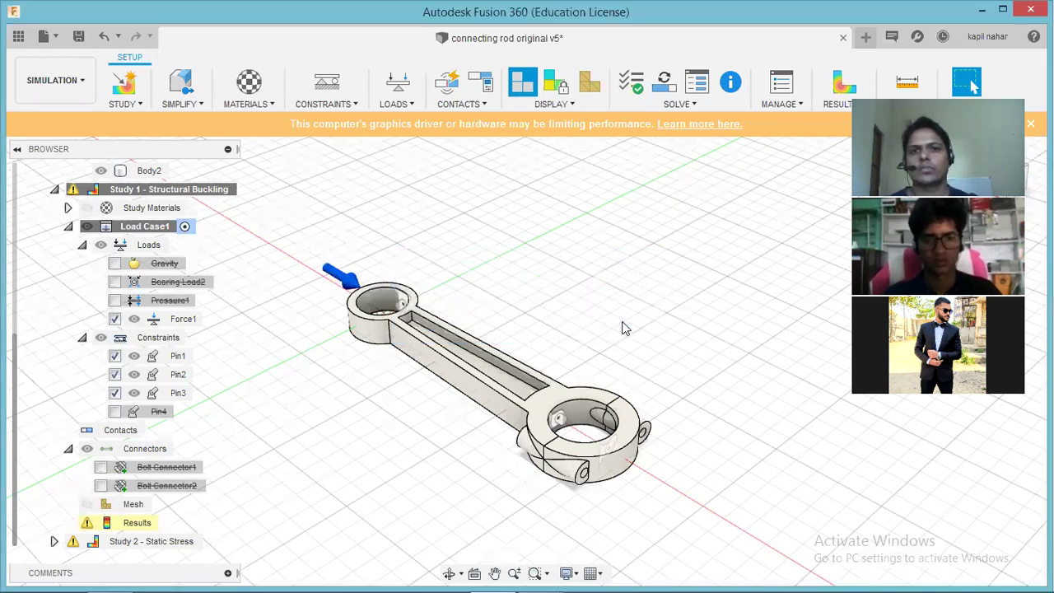
click(692, 104)
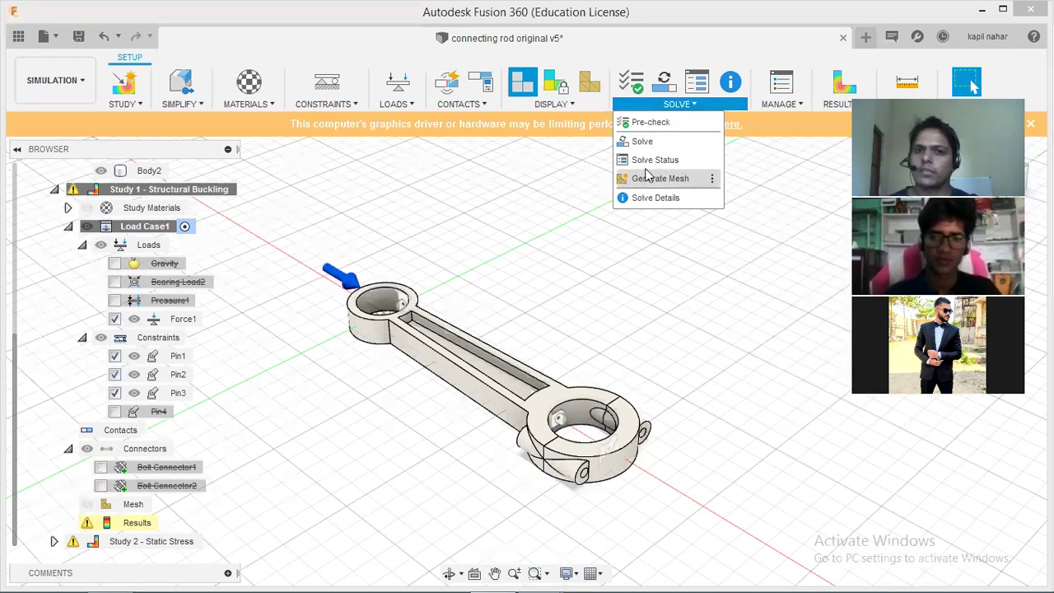
Solve Study 1 - Structural Buckling on the cloud.
click(642, 141)
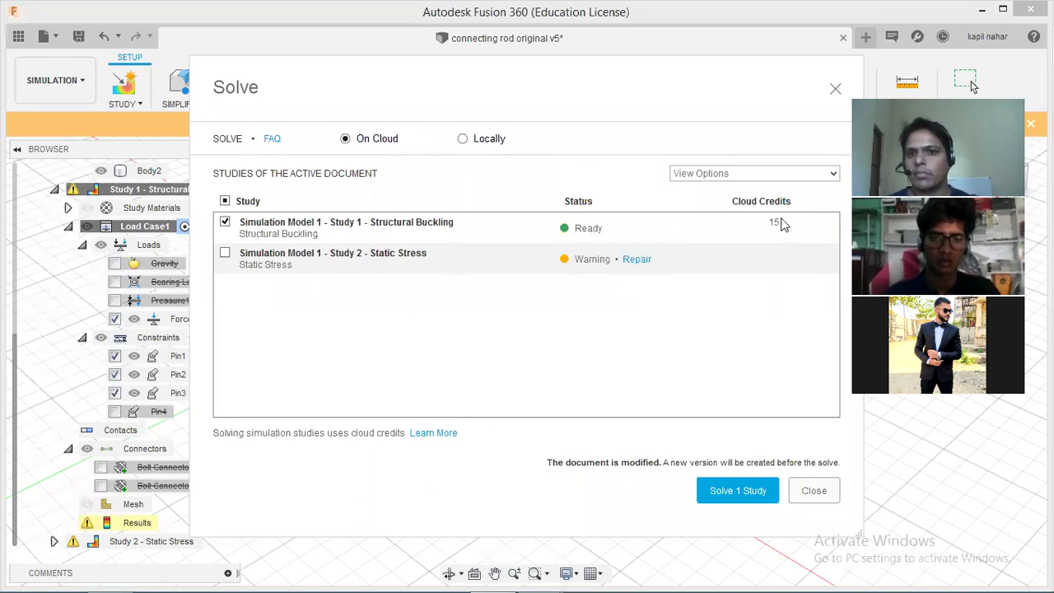
click(726, 489)
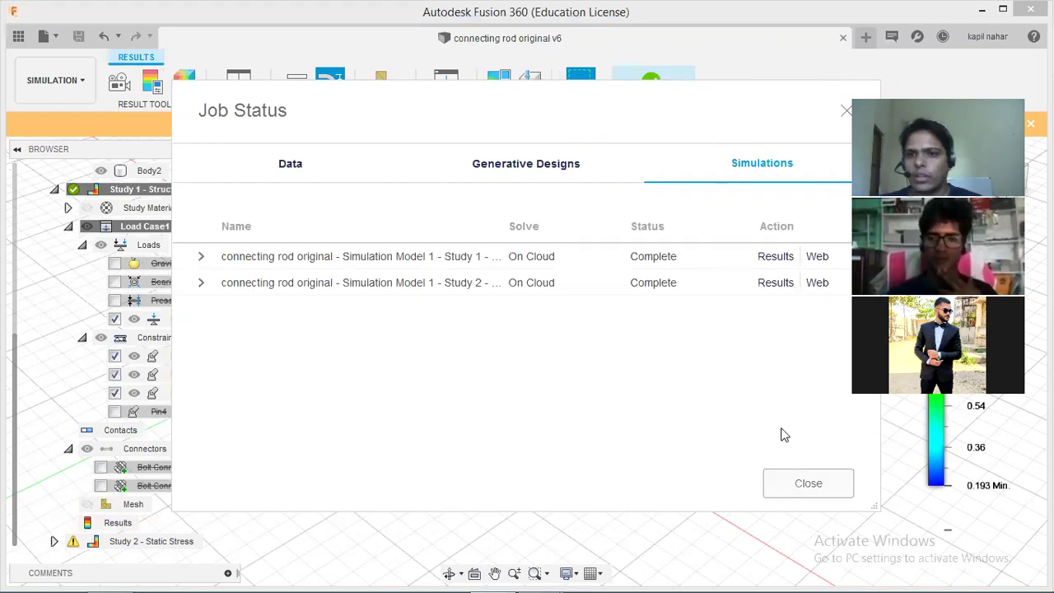
Close Job Status and view buckling Mode 2, then Mode 3.
click(806, 484)
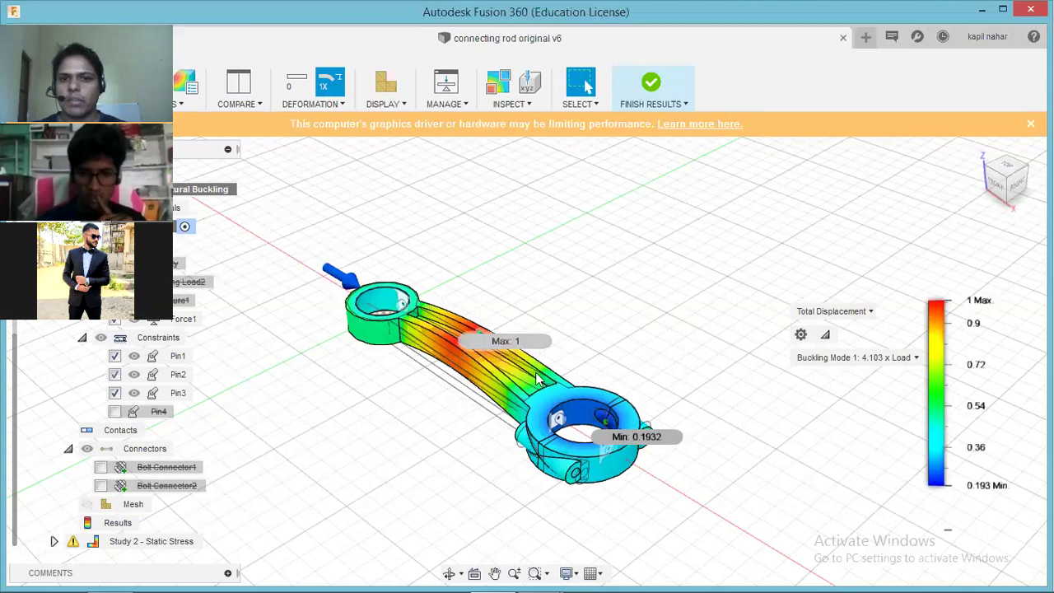
click(854, 362)
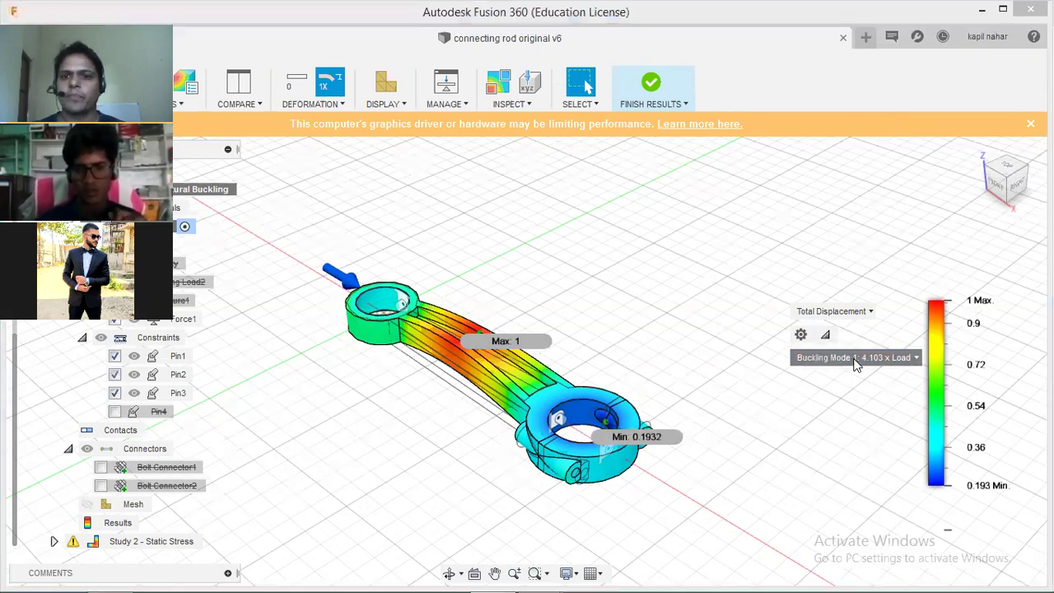
click(857, 394)
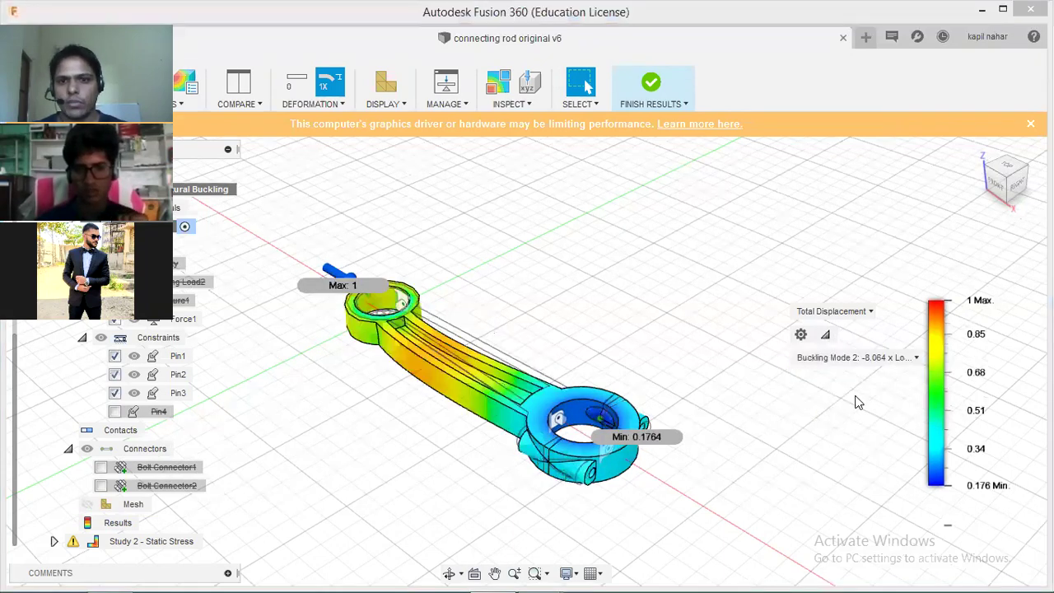
click(850, 361)
click(850, 411)
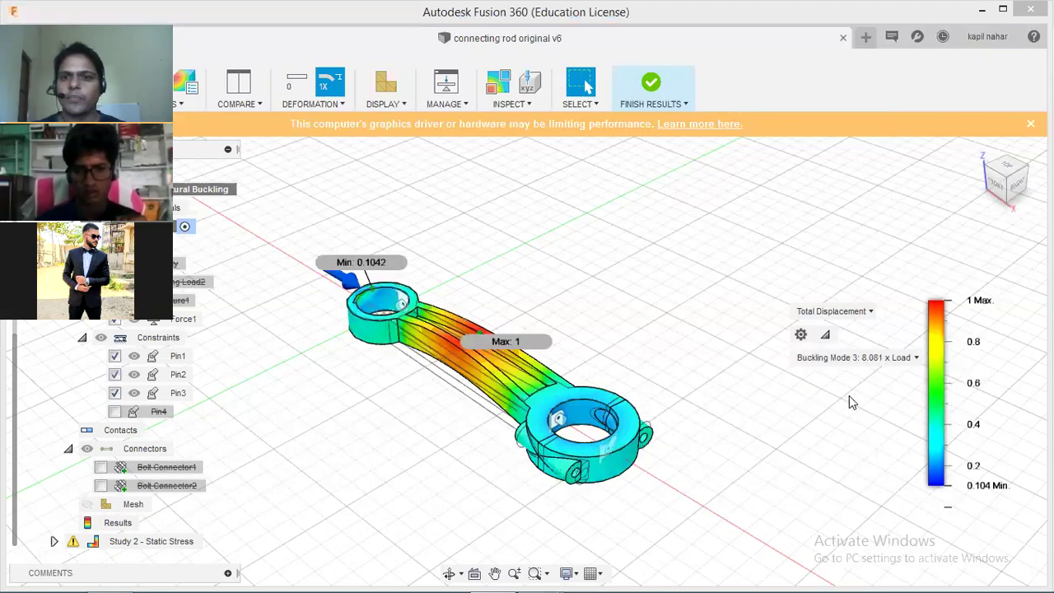
Show X, then Y displacement, then return to Total Displacement for Mode 3.
click(852, 317)
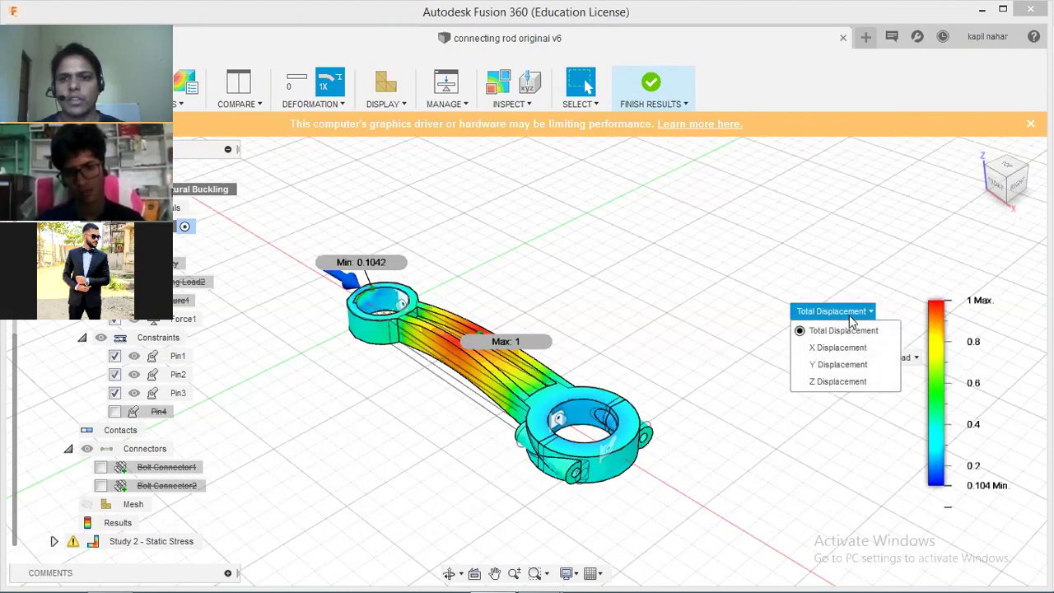
click(856, 349)
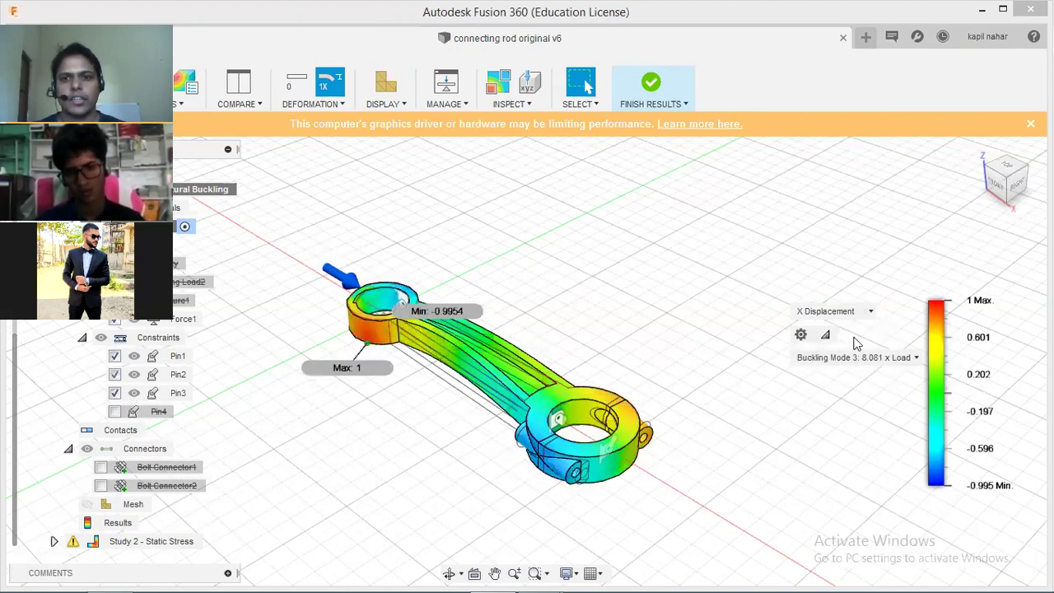
click(848, 311)
click(851, 364)
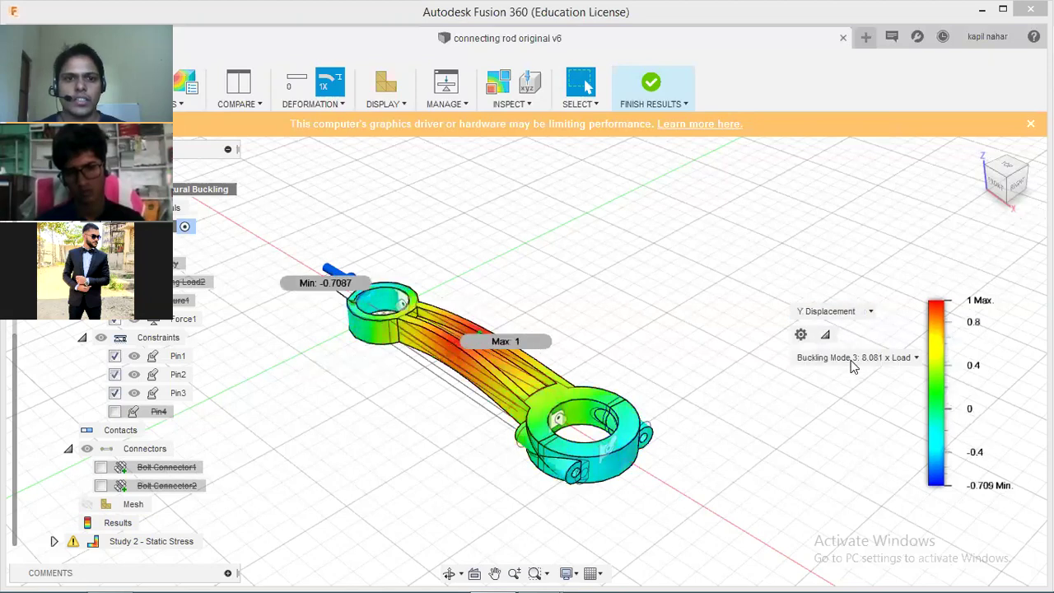
click(833, 310)
click(831, 330)
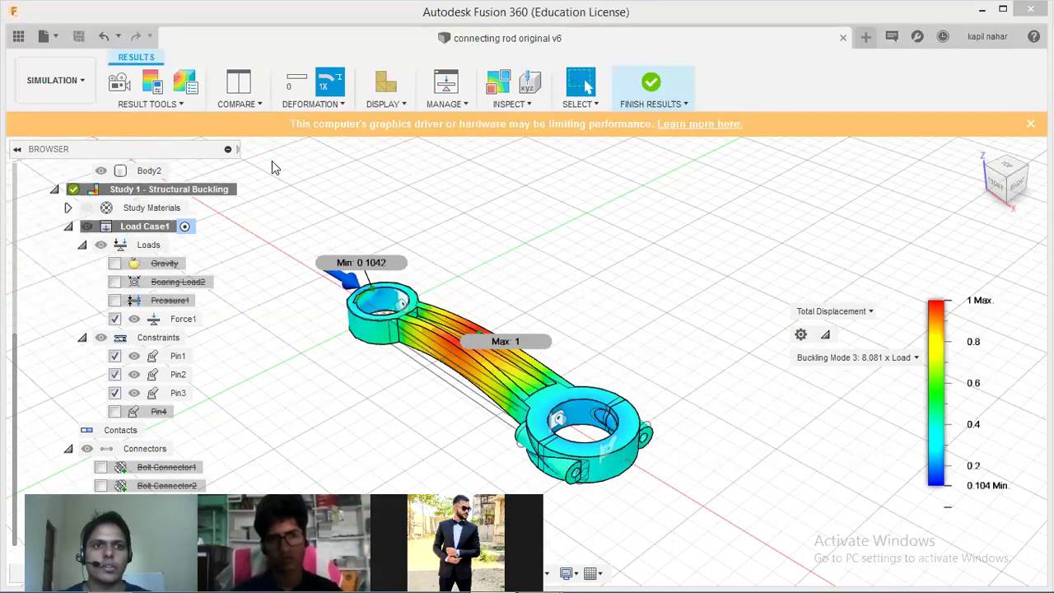
click(148, 103)
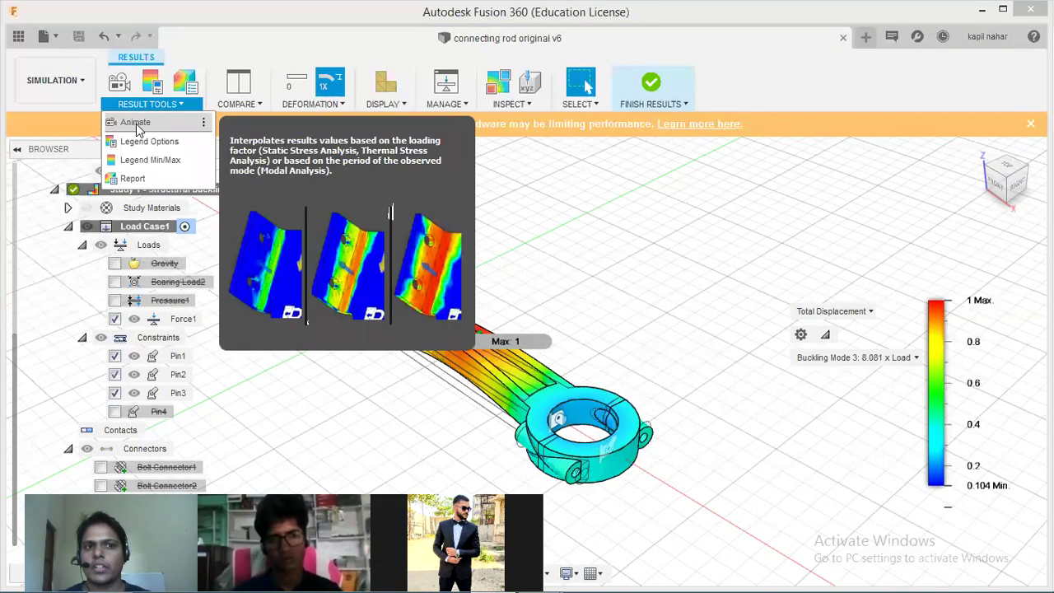
click(136, 123)
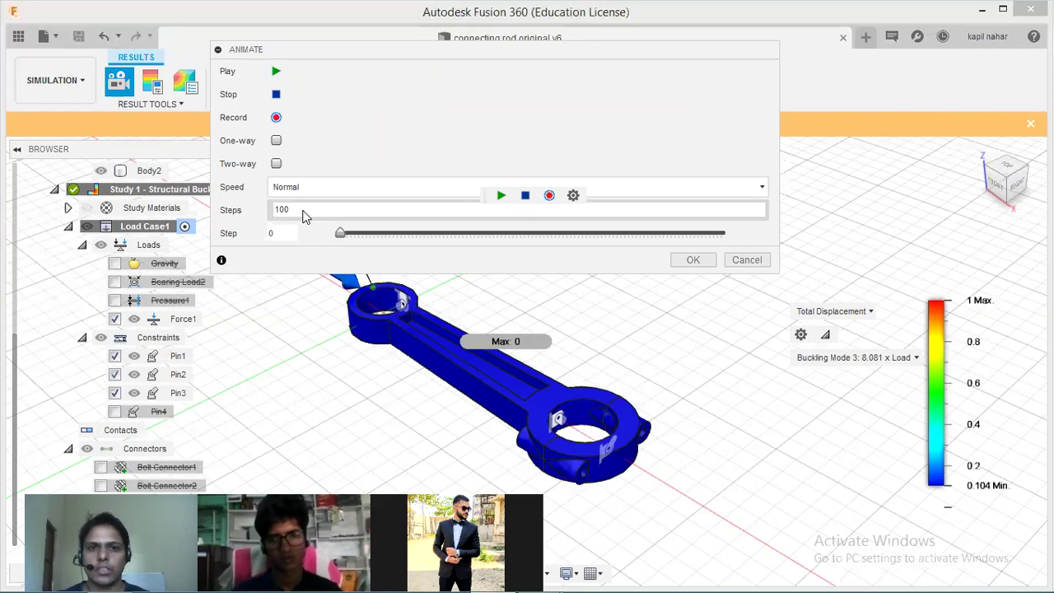
click(746, 260)
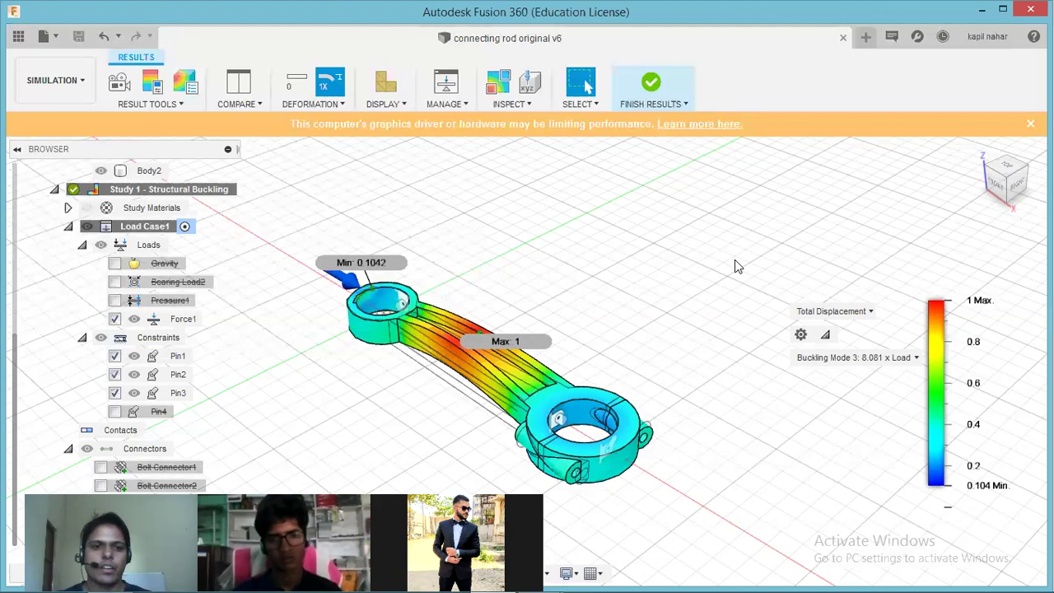
Finish Results to return to the study setup and show the constraint and connector types.
click(664, 97)
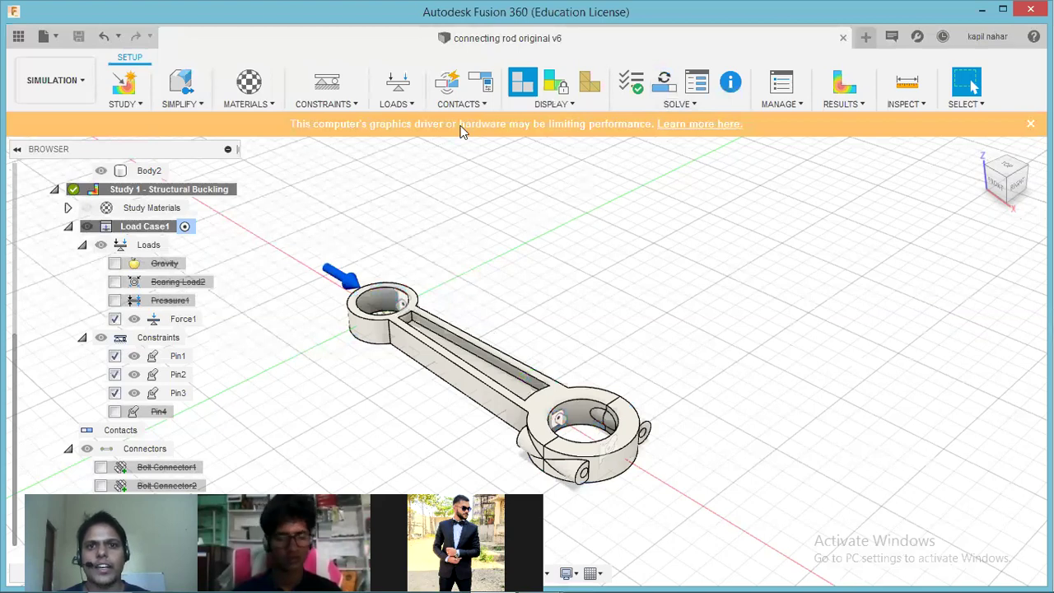
click(342, 104)
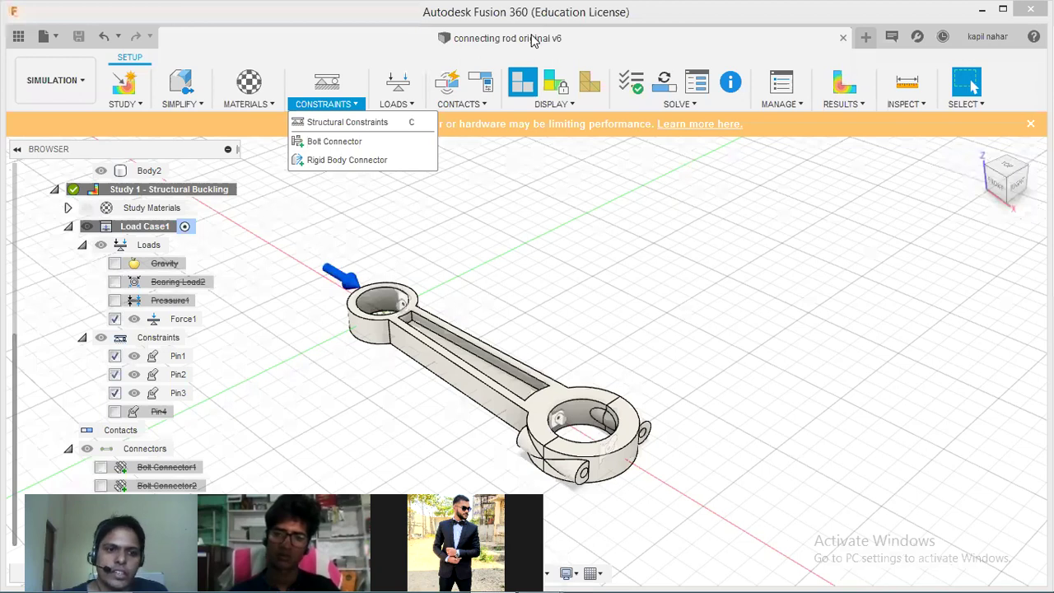
Enable Bolt Connector2 and review its settings in Edit Connector, closing without changes.
click(101, 485)
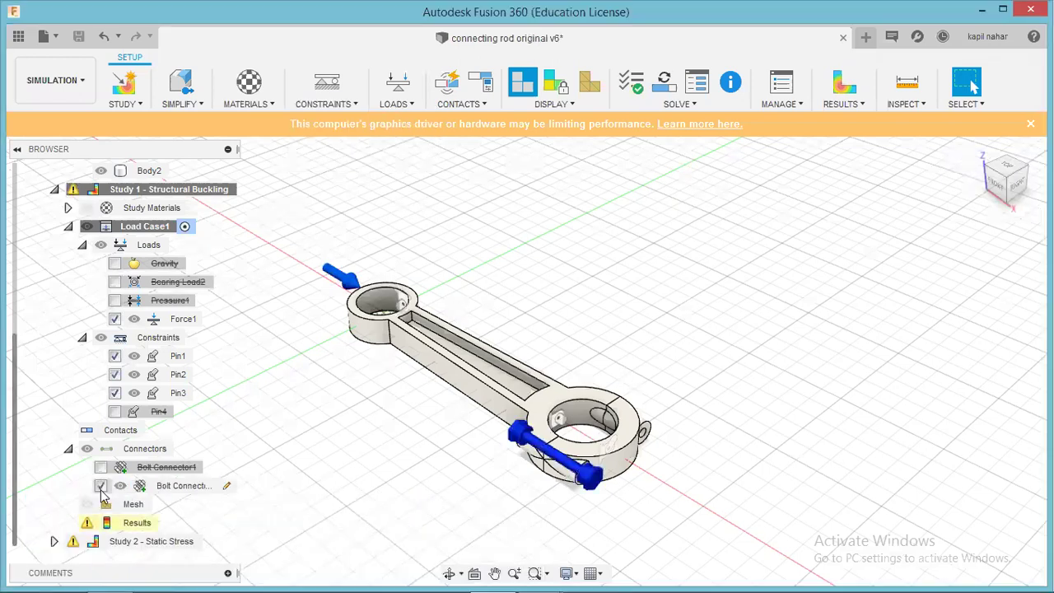
mouse_move(166, 486)
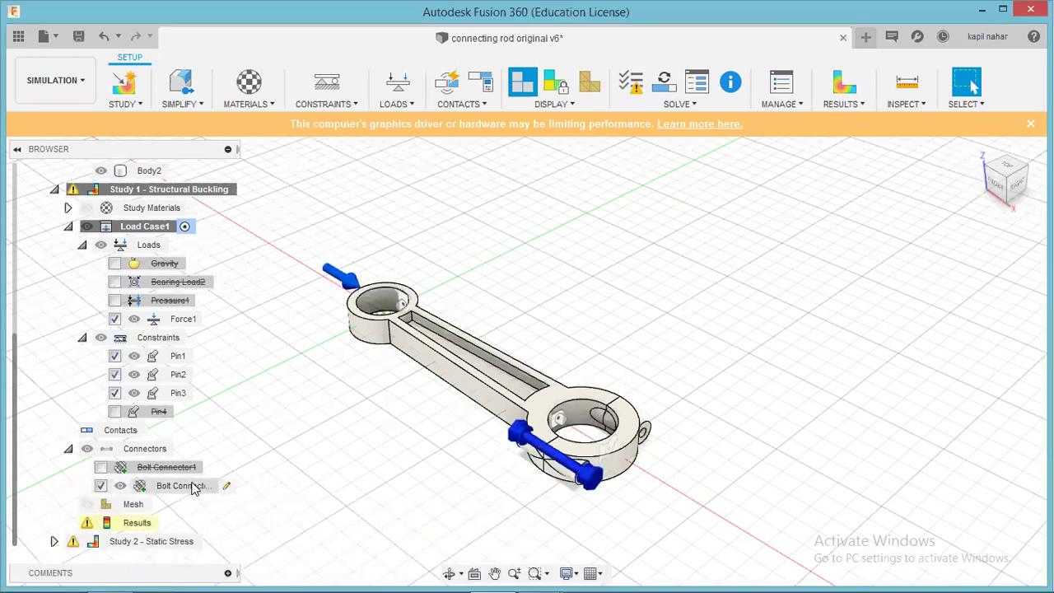
click(226, 487)
click(228, 488)
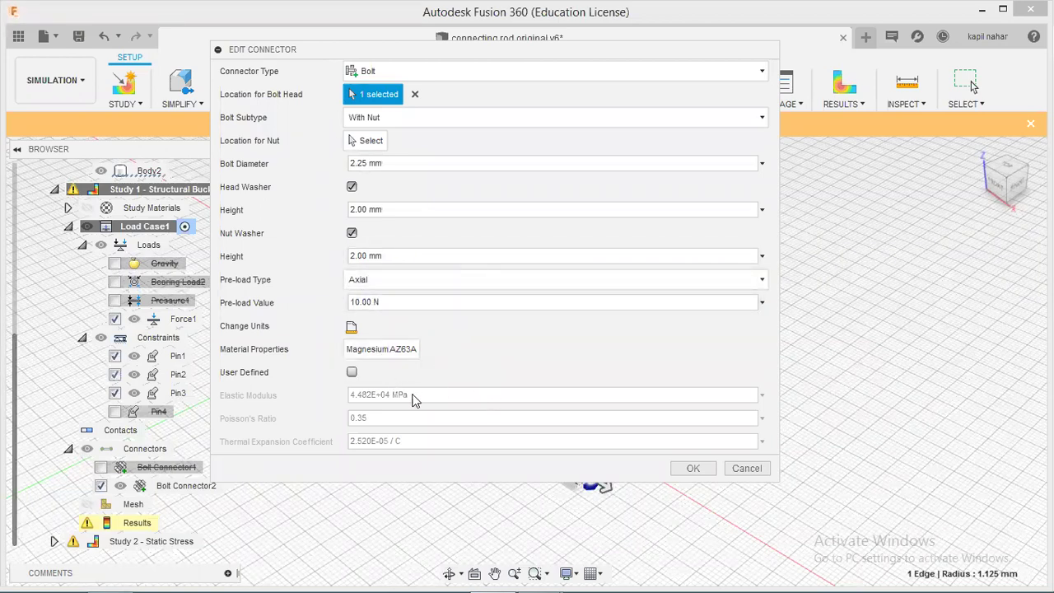
click(688, 469)
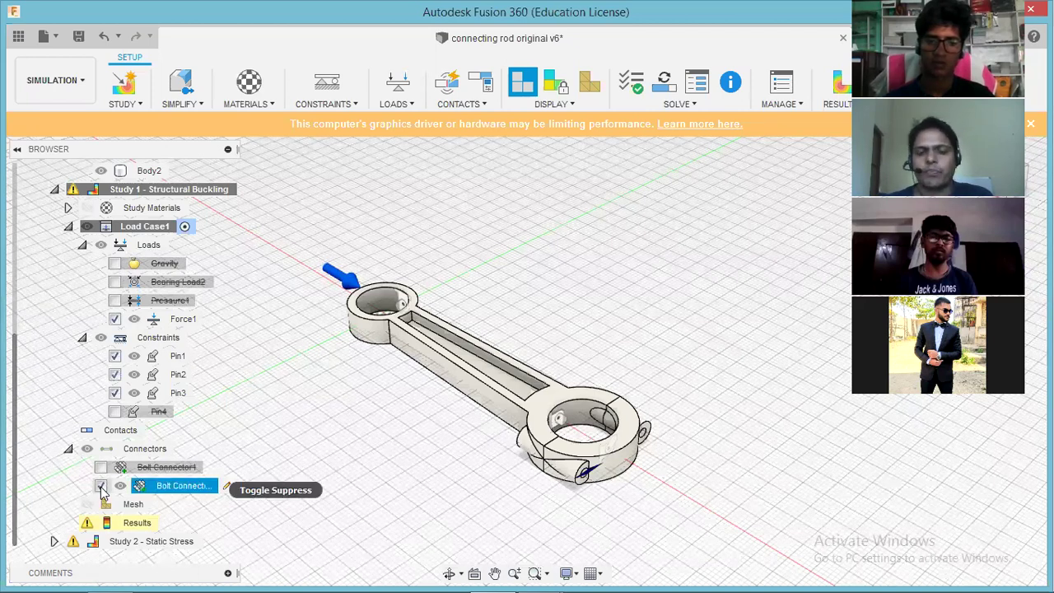
click(584, 460)
click(453, 403)
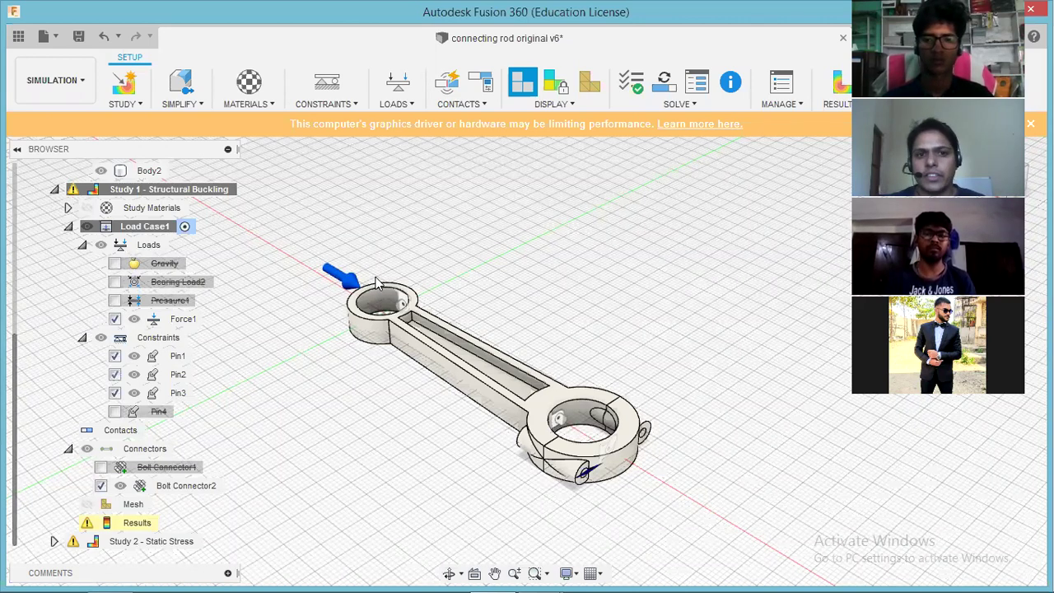
click(352, 282)
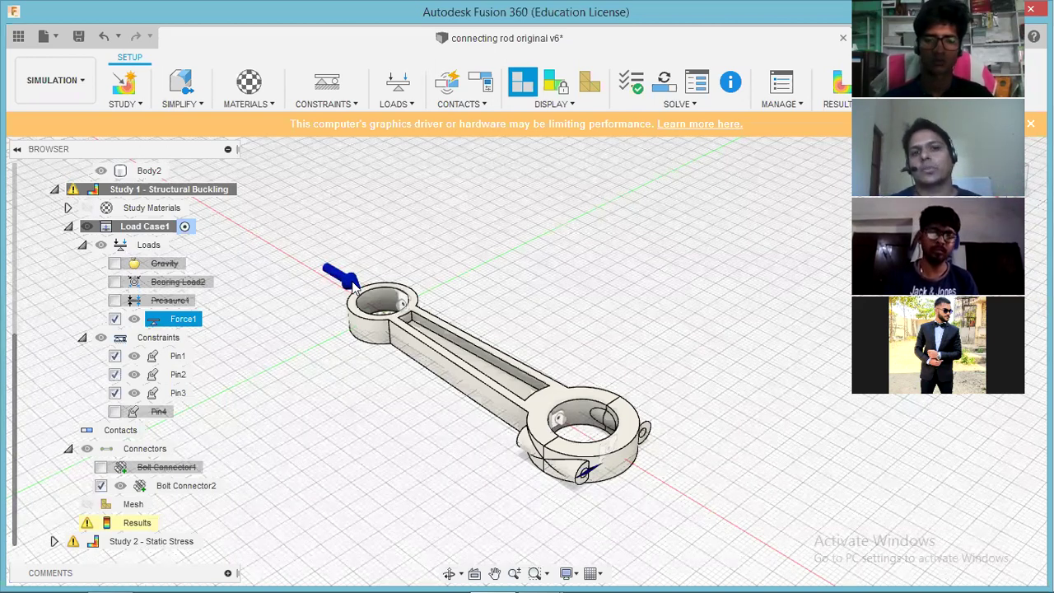
click(351, 282)
click(352, 283)
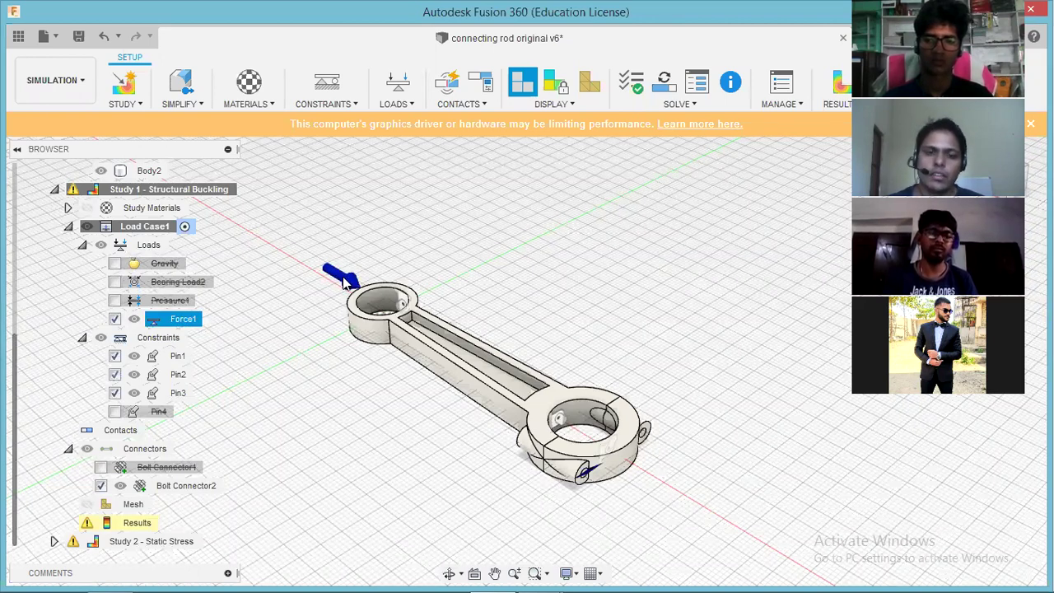
click(402, 312)
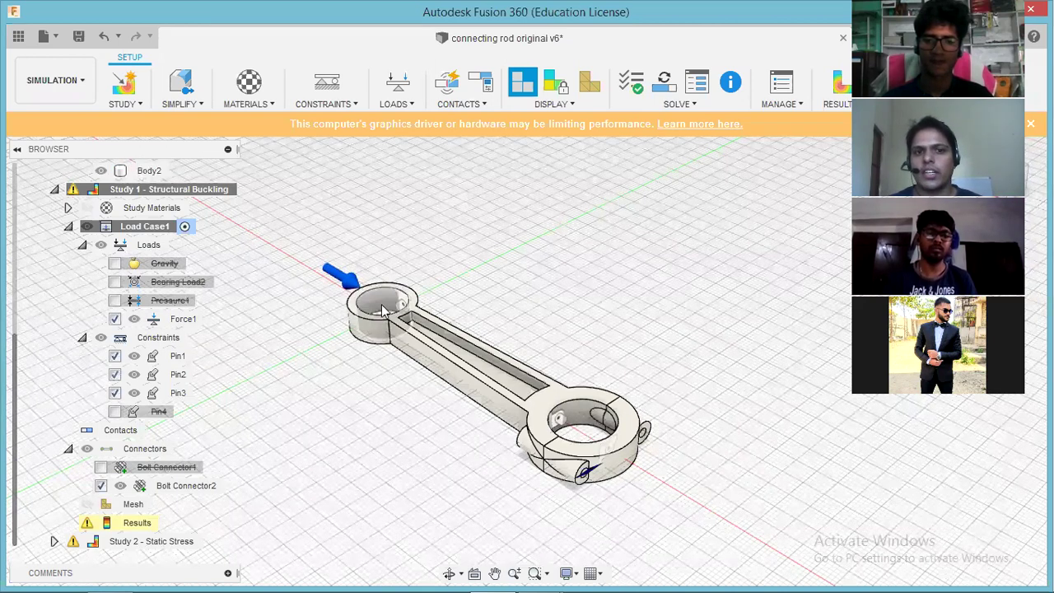
click(347, 278)
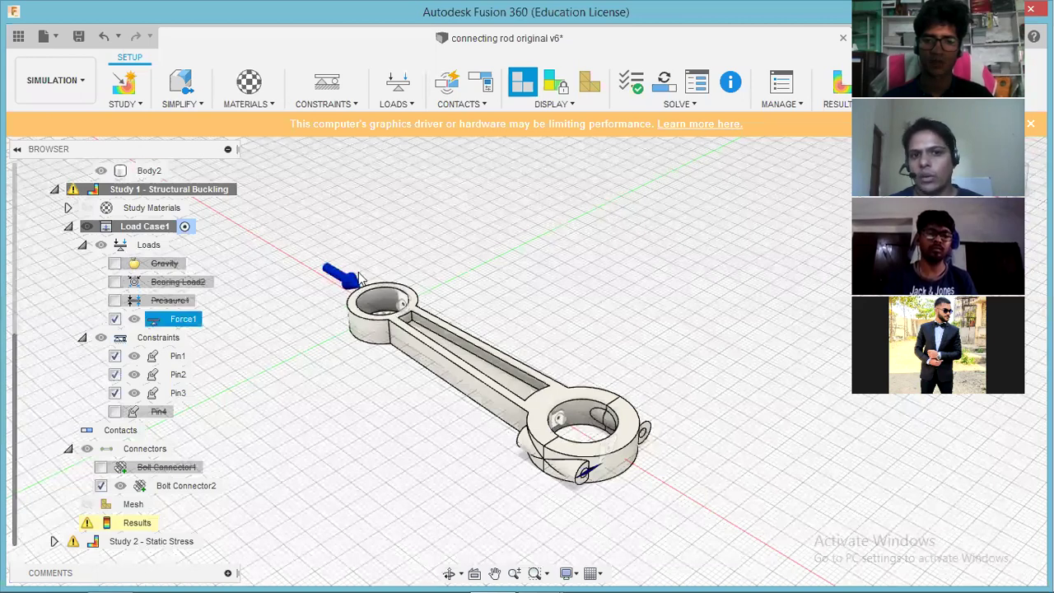
key(Escape)
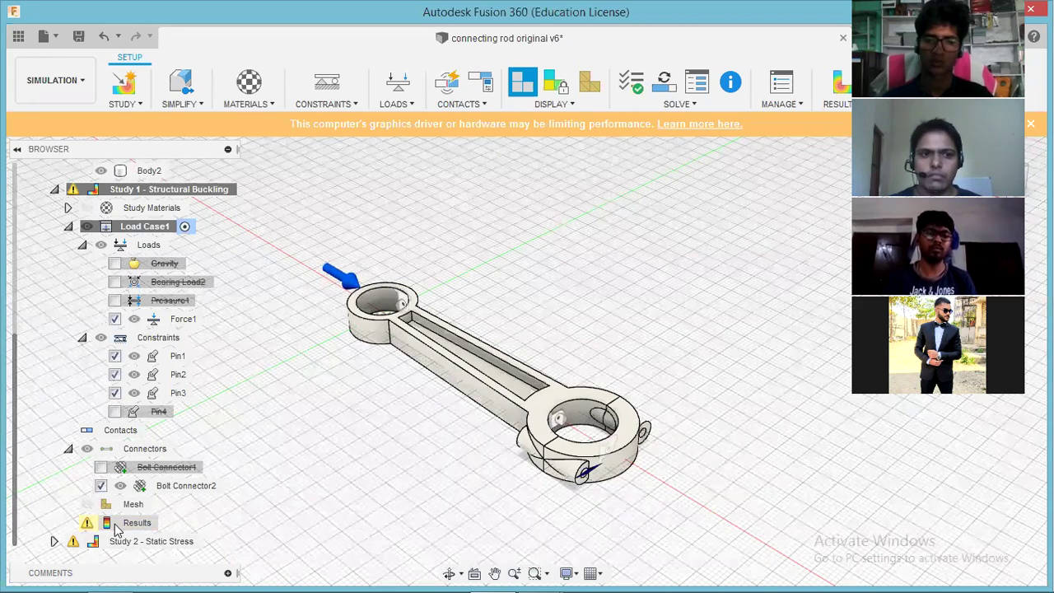
Check the out-of-date buckling warning, expand Study 2 - Static Stress, and view the Results commands.
click(89, 527)
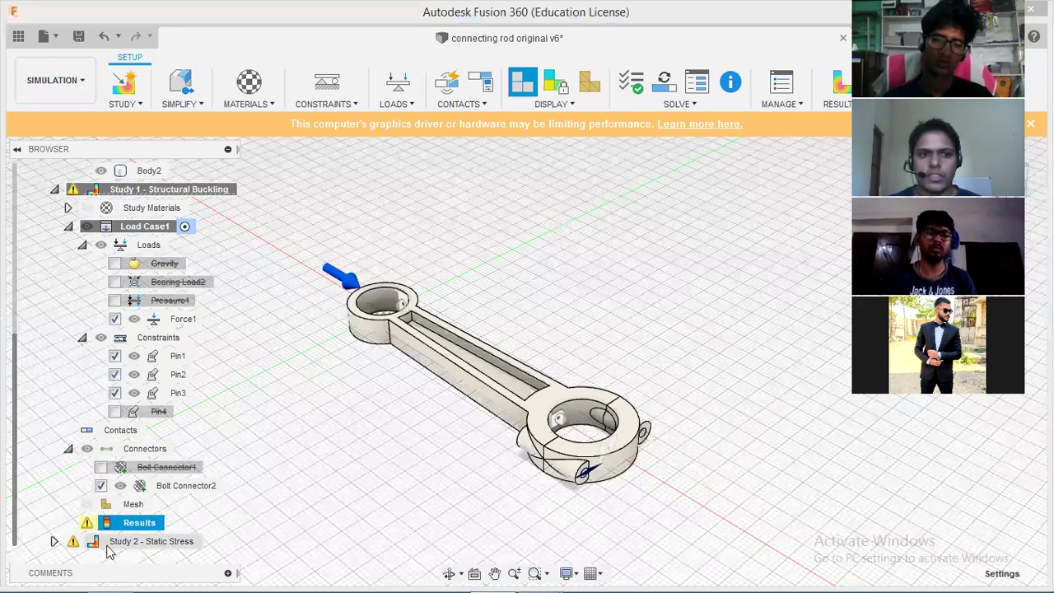
click(53, 541)
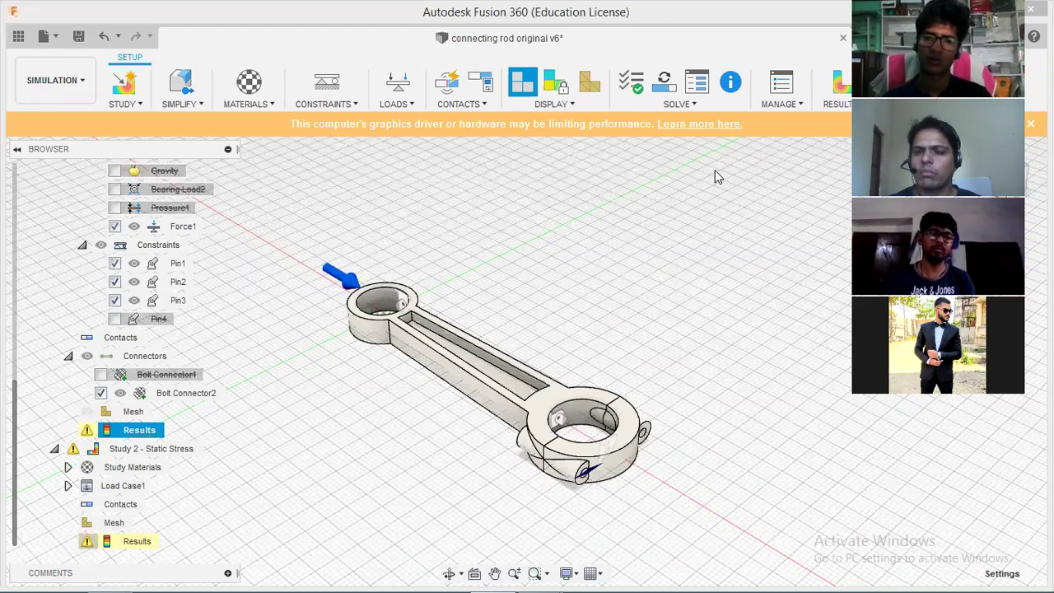
click(837, 103)
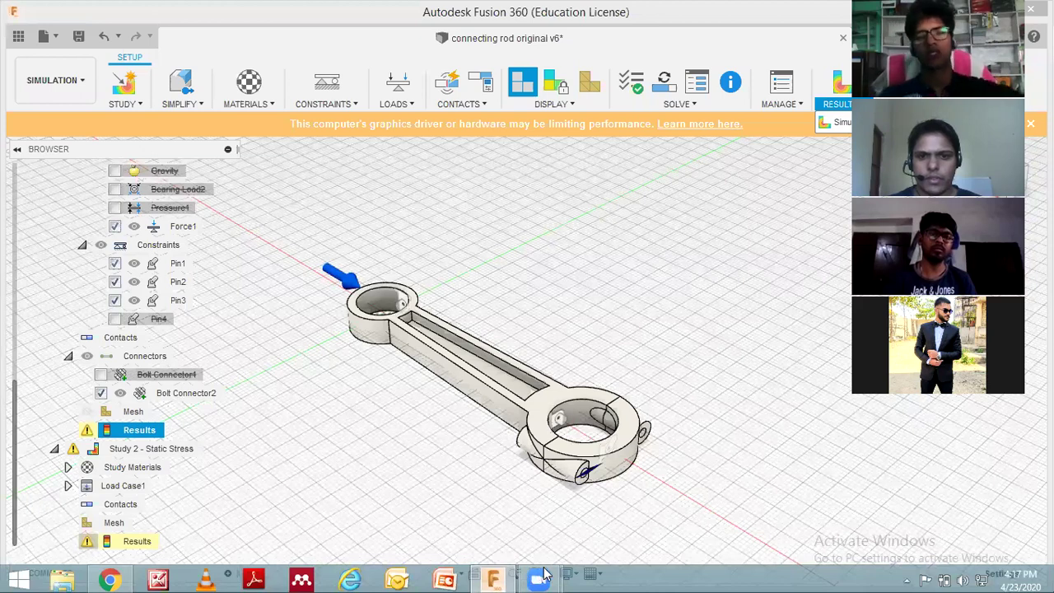
Glance at the Solve and Results menus, then cancel the buckling Settings dialog (3 modes).
click(679, 104)
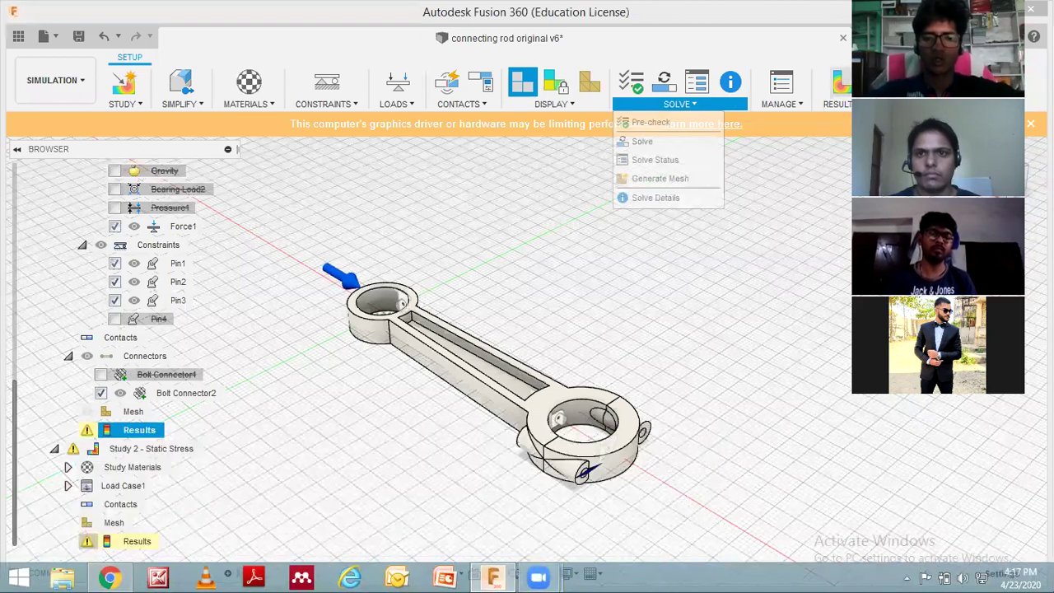
click(836, 104)
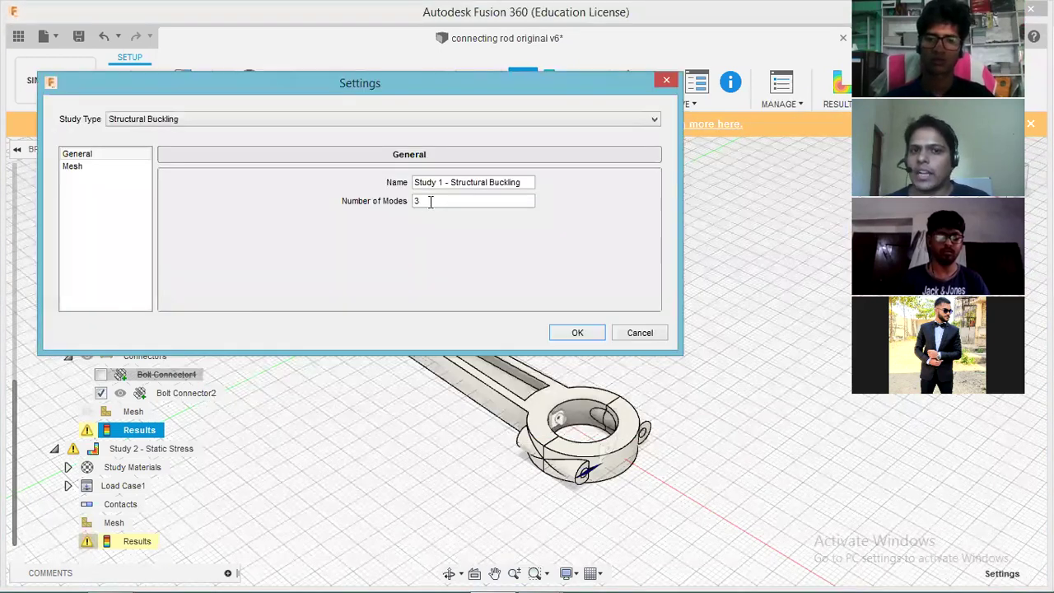
click(651, 337)
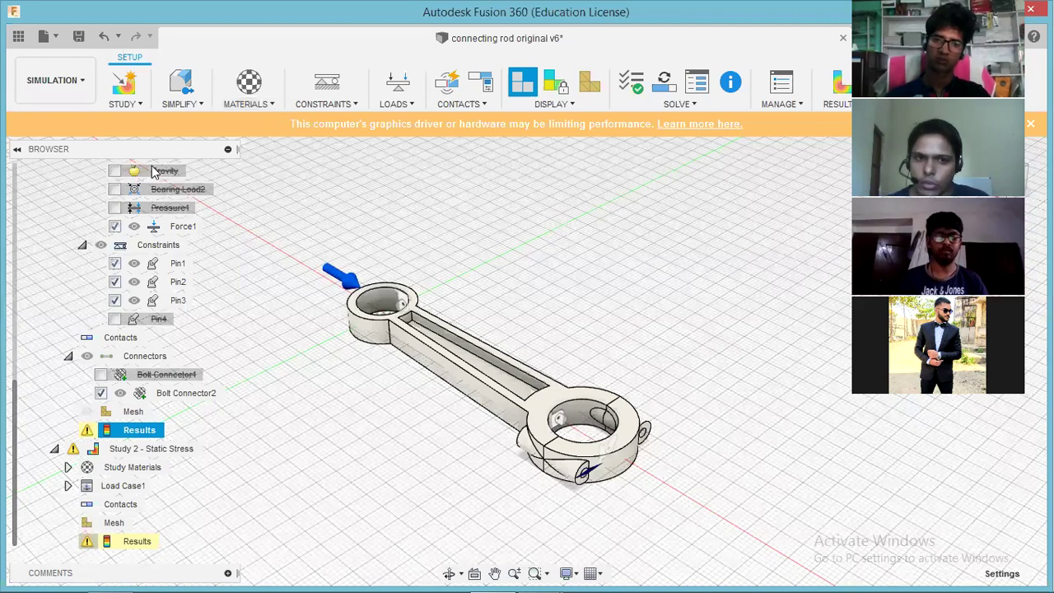
Inspect the Force1 load arrow at the rod's small end, then clear the selection.
click(331, 275)
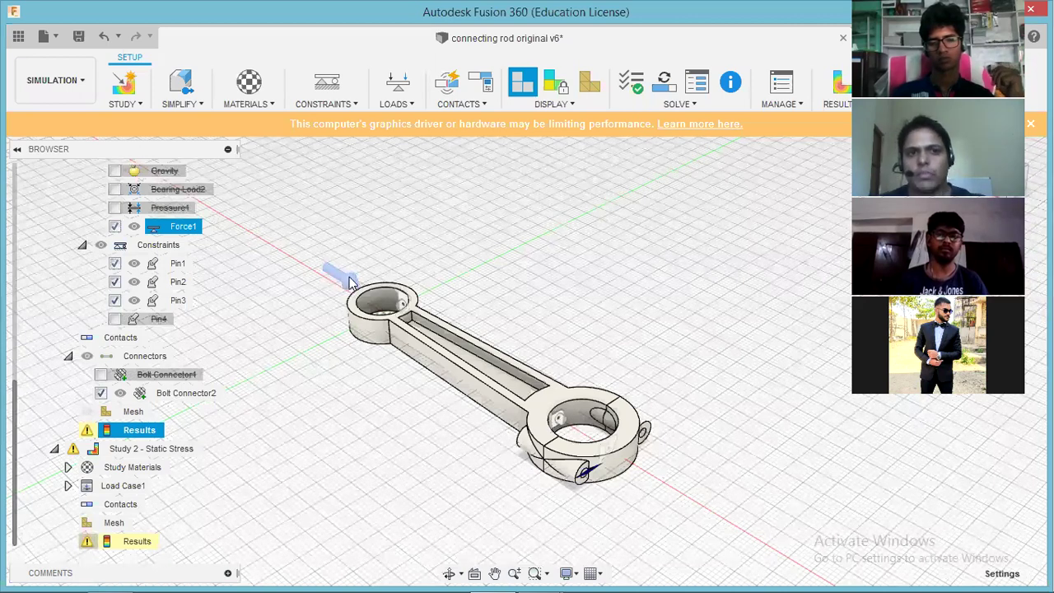
click(351, 284)
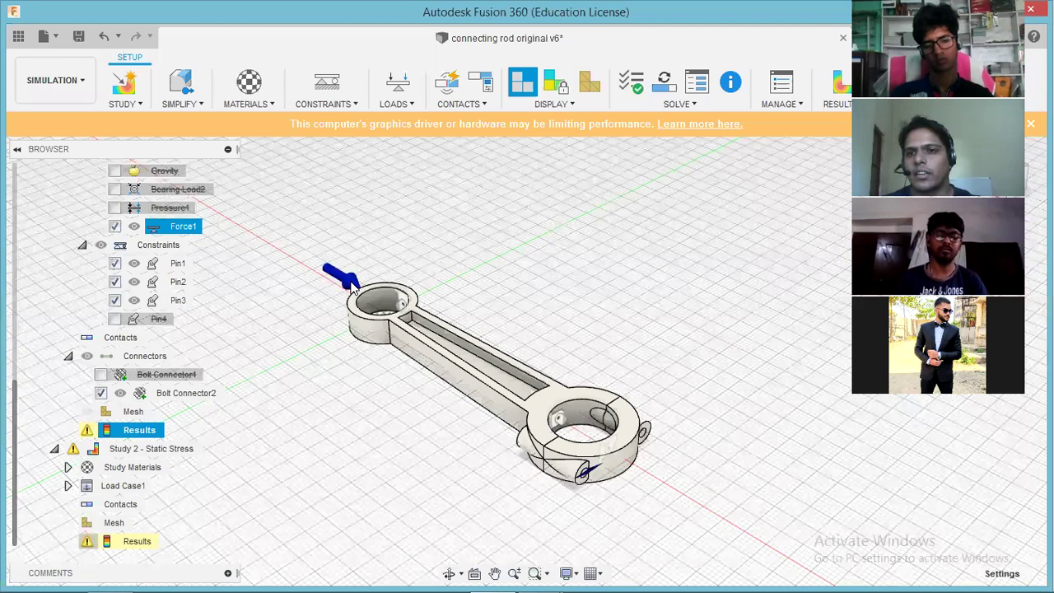
click(344, 319)
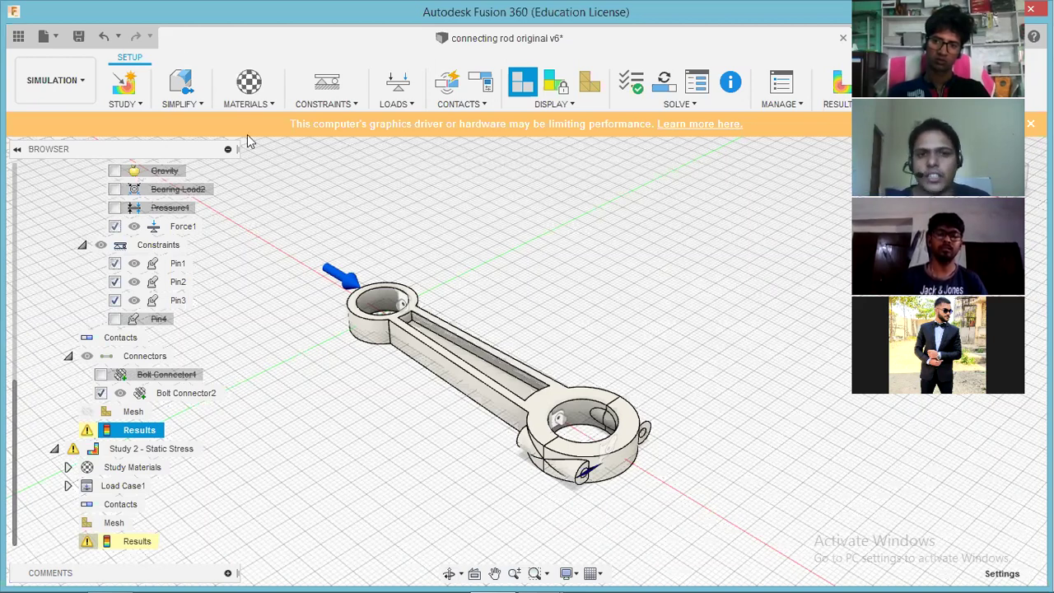
click(350, 281)
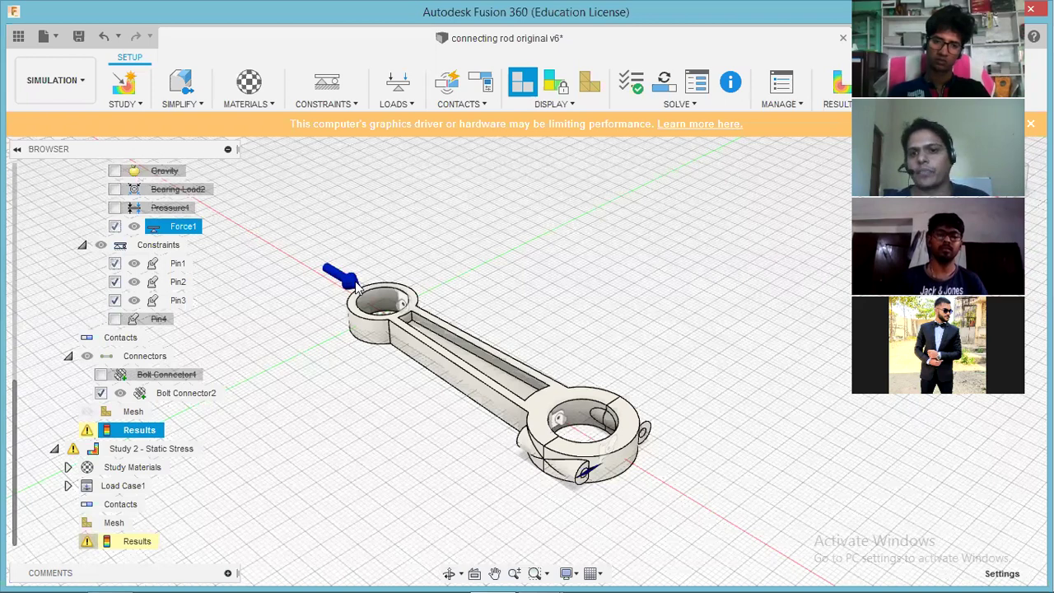
click(356, 283)
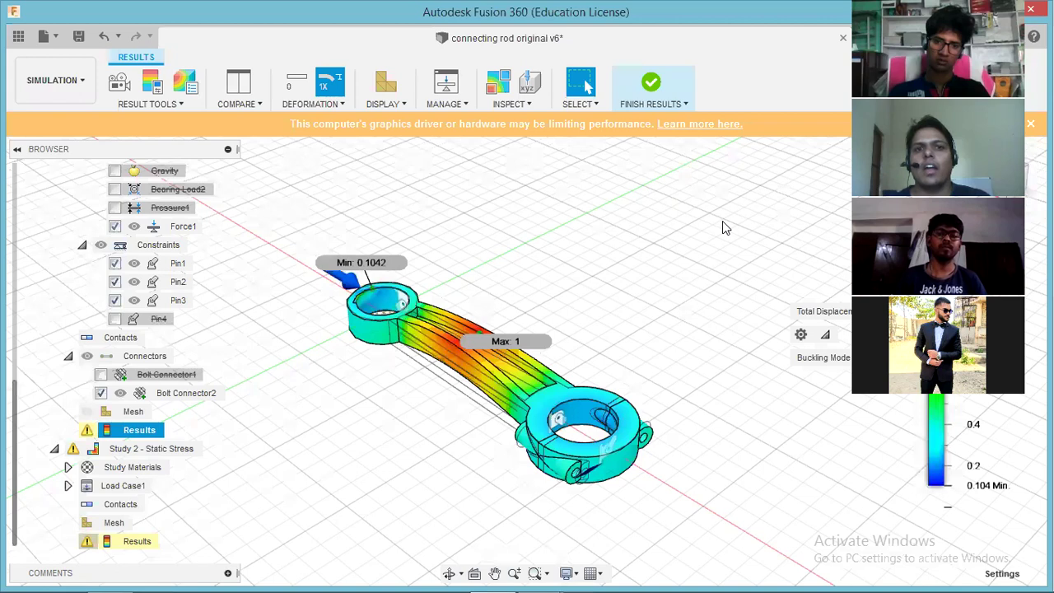
Bring up the Study Report dialog from Result Tools, set to Study 1 at 1920 x 1080 as HTML.
click(154, 103)
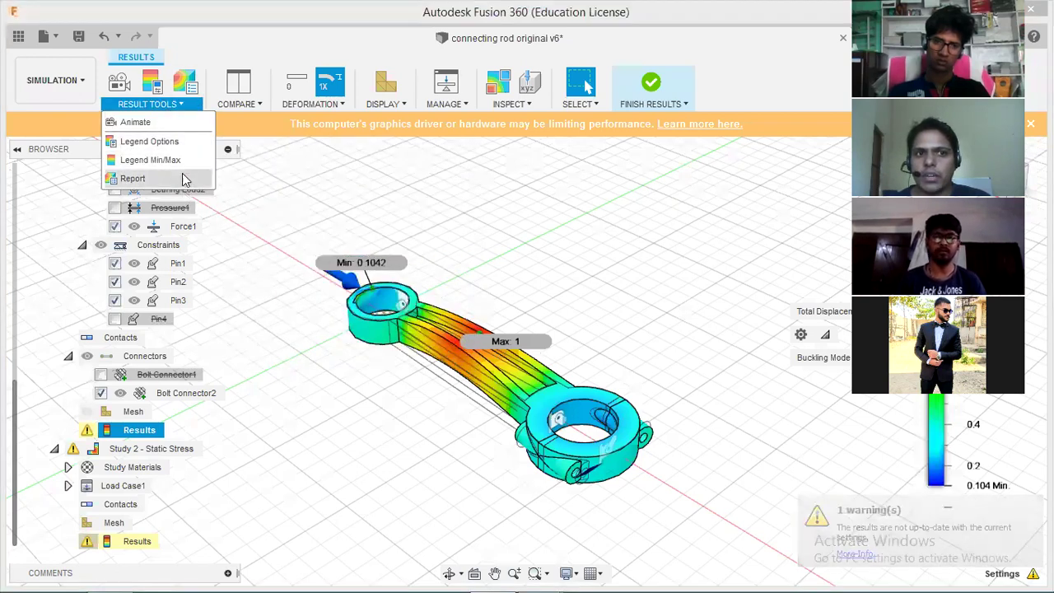
click(136, 182)
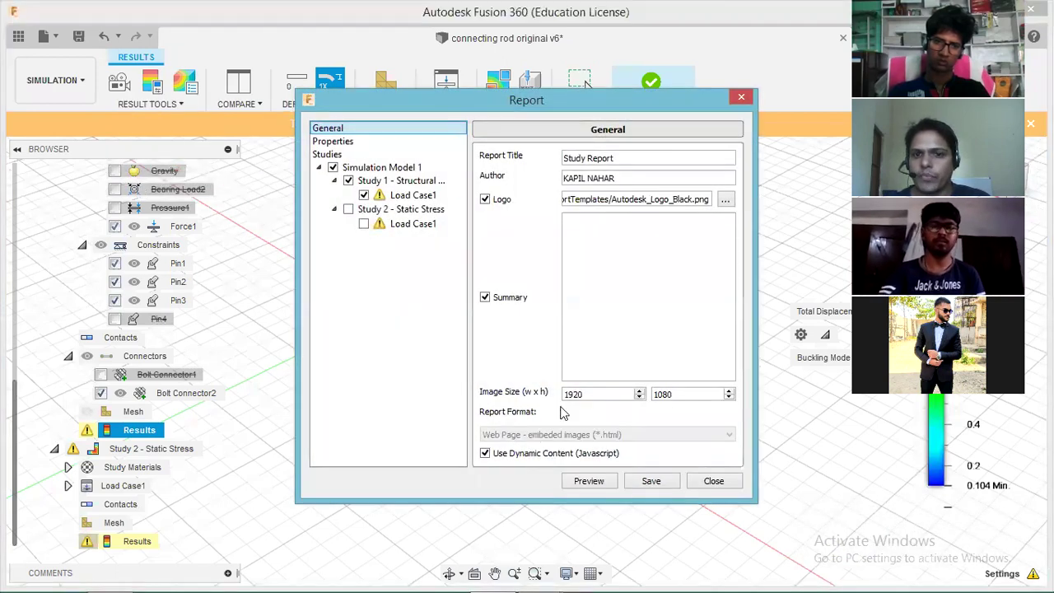
click(600, 482)
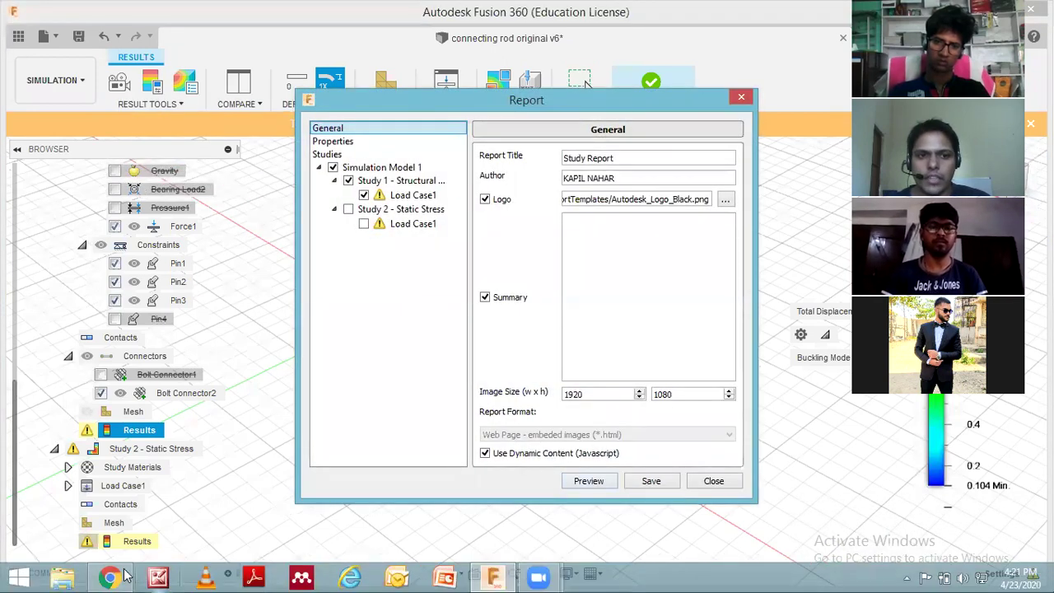
Switch to Chrome and move past the WhatsApp and PDF tabs to the YouTube connecting rod video.
key(alt+Tab)
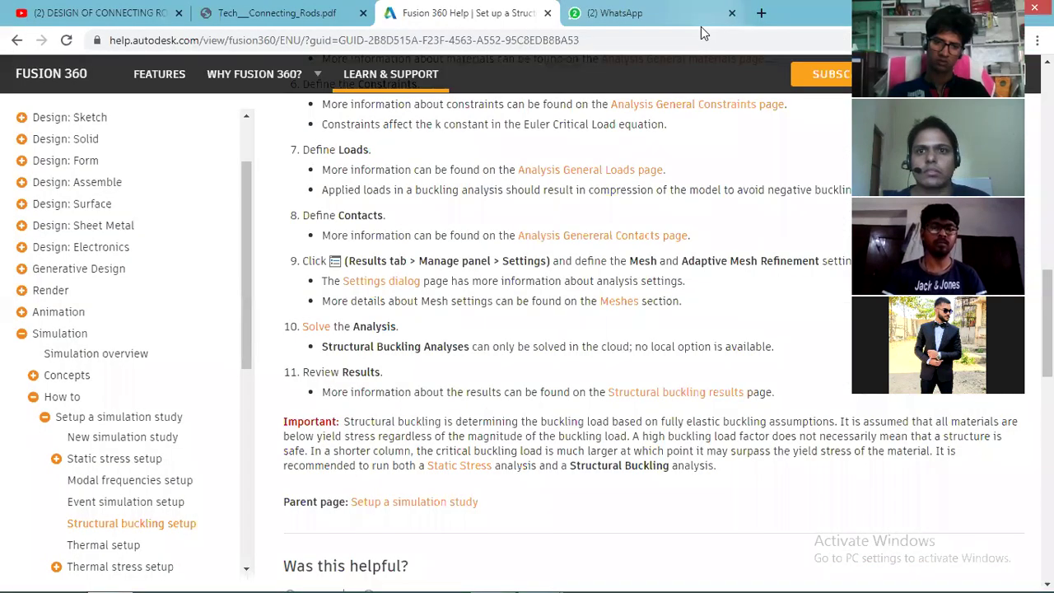
click(700, 33)
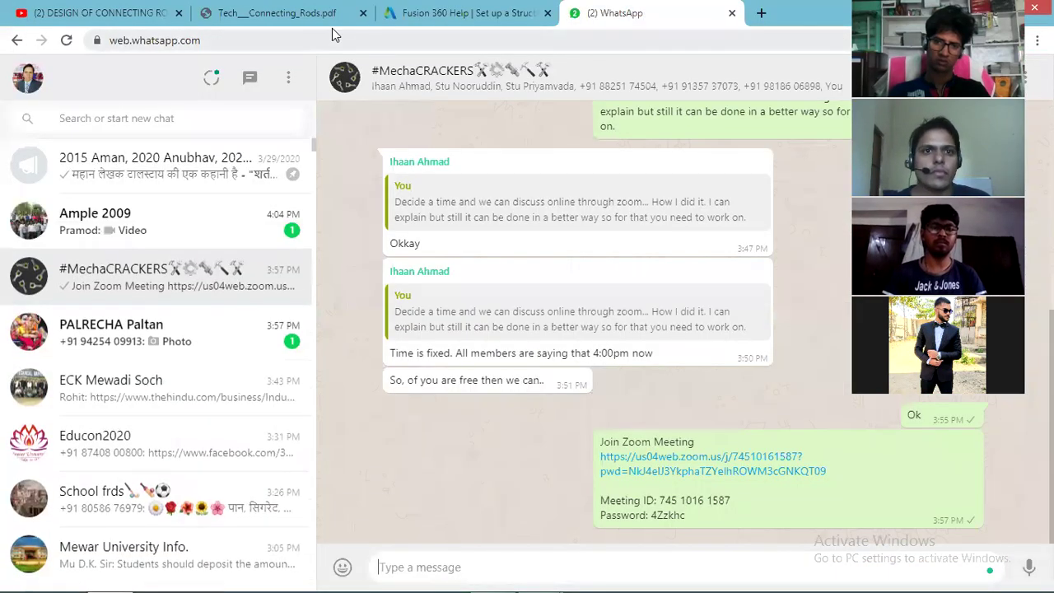
click(332, 28)
click(107, 12)
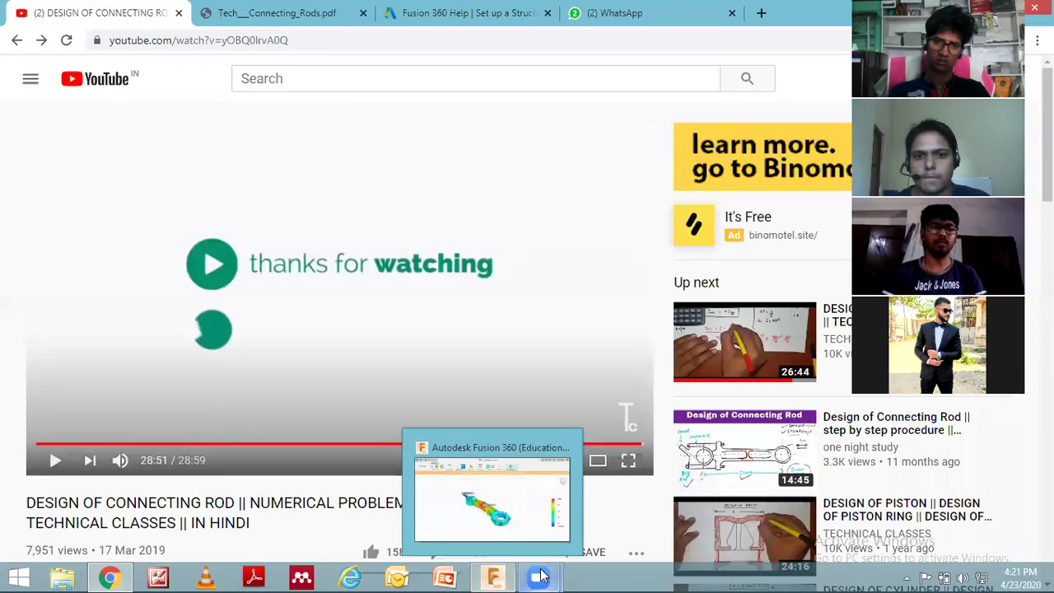
Back in Fusion 360, move the Report dialog aside and close it without saving.
click(493, 576)
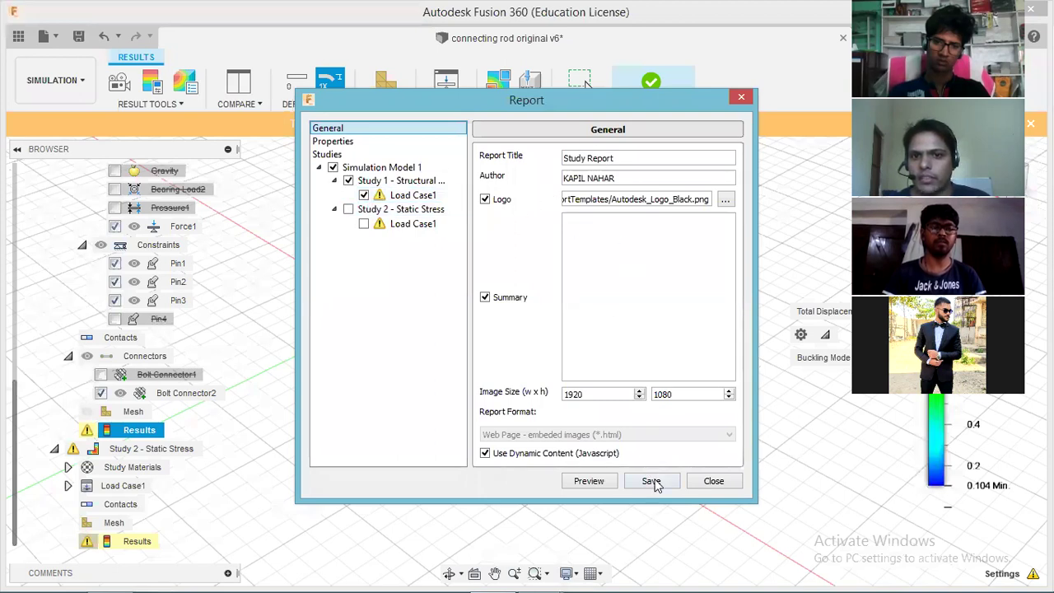
drag(704, 97, 550, 97)
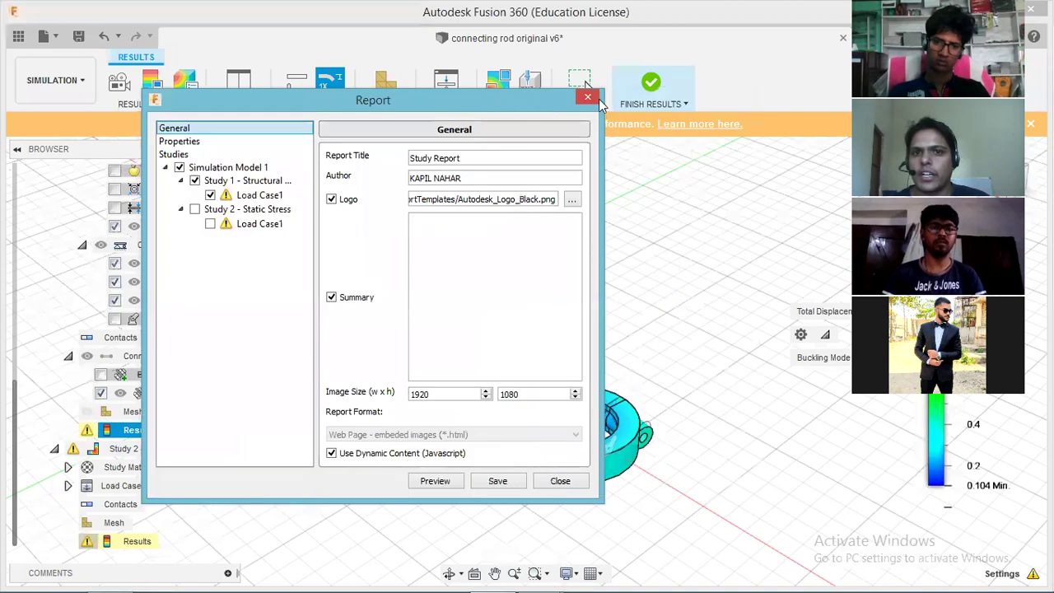
click(590, 98)
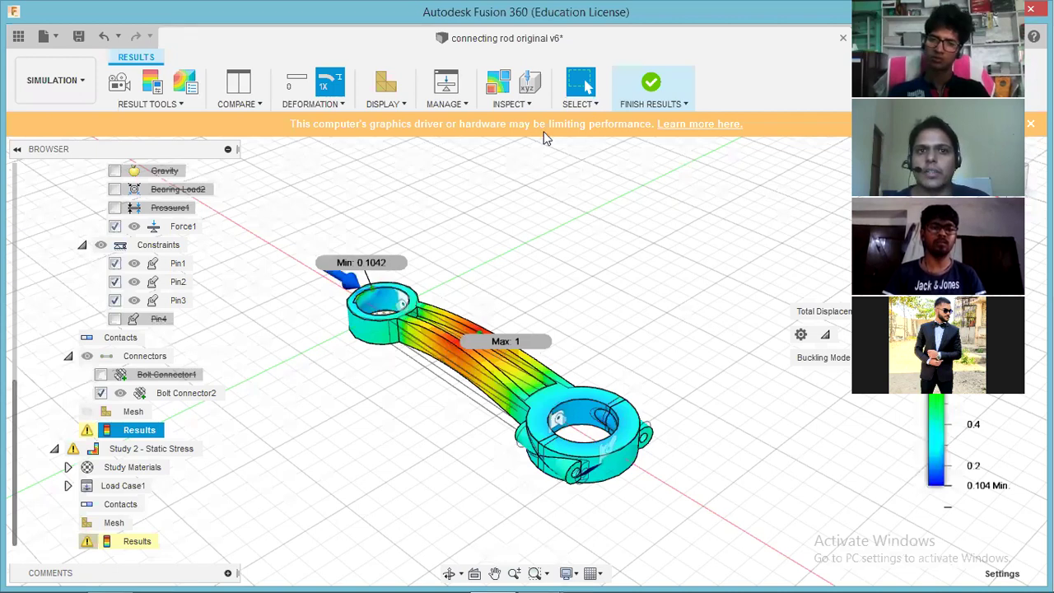
Look through the Inspect, Select, Display, Compare and Result Tools menus, then choose Finish Results.
click(530, 104)
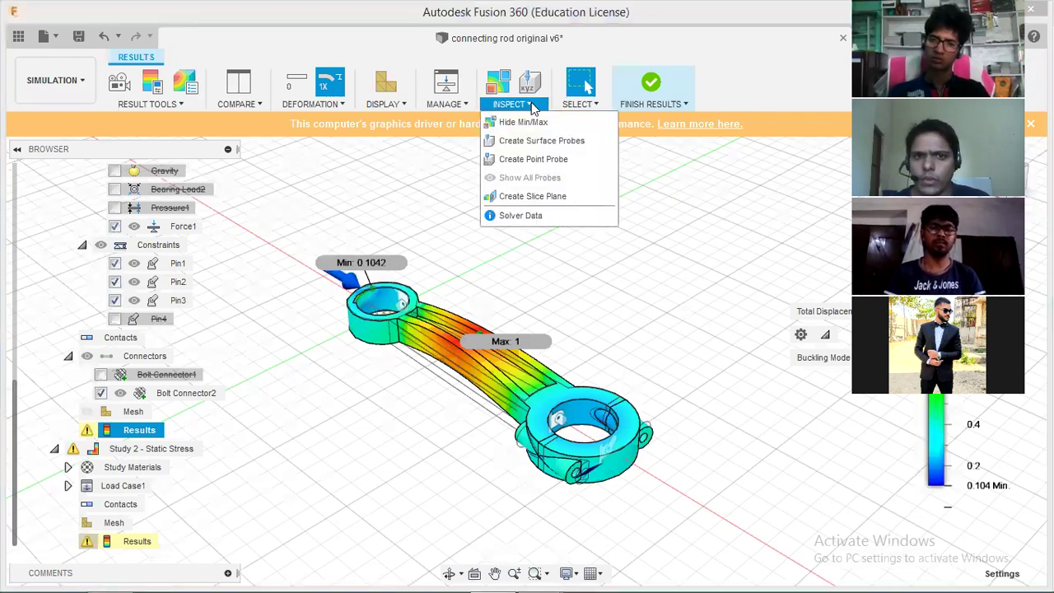
click(581, 104)
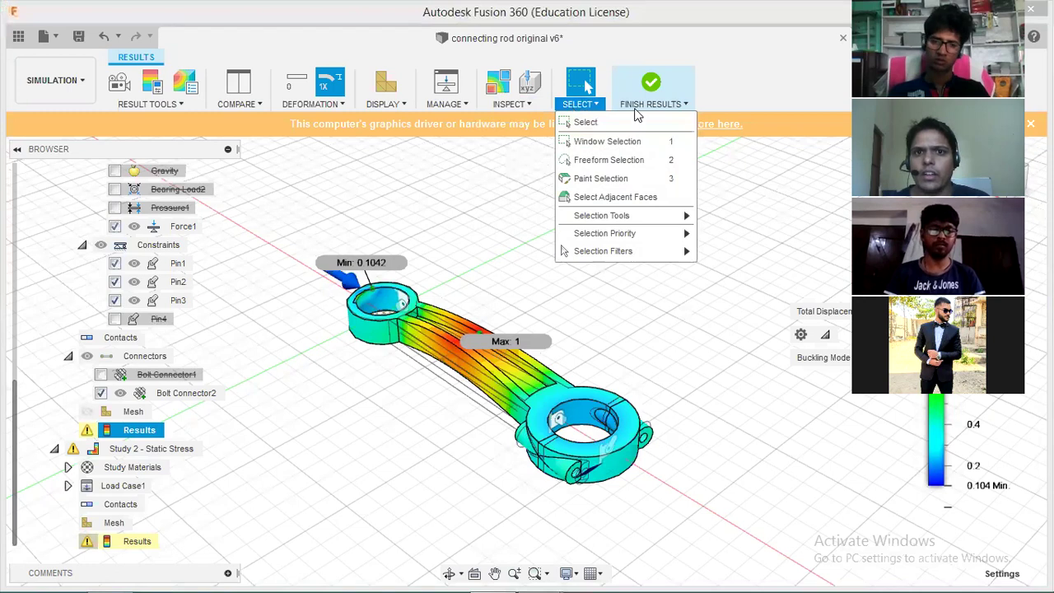
click(381, 105)
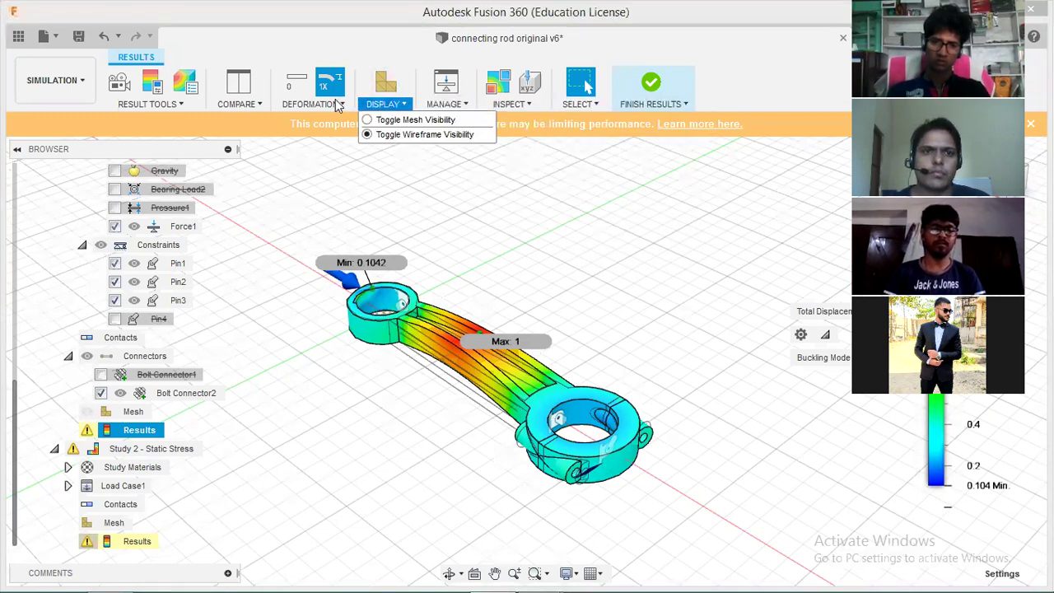
click(247, 104)
click(179, 106)
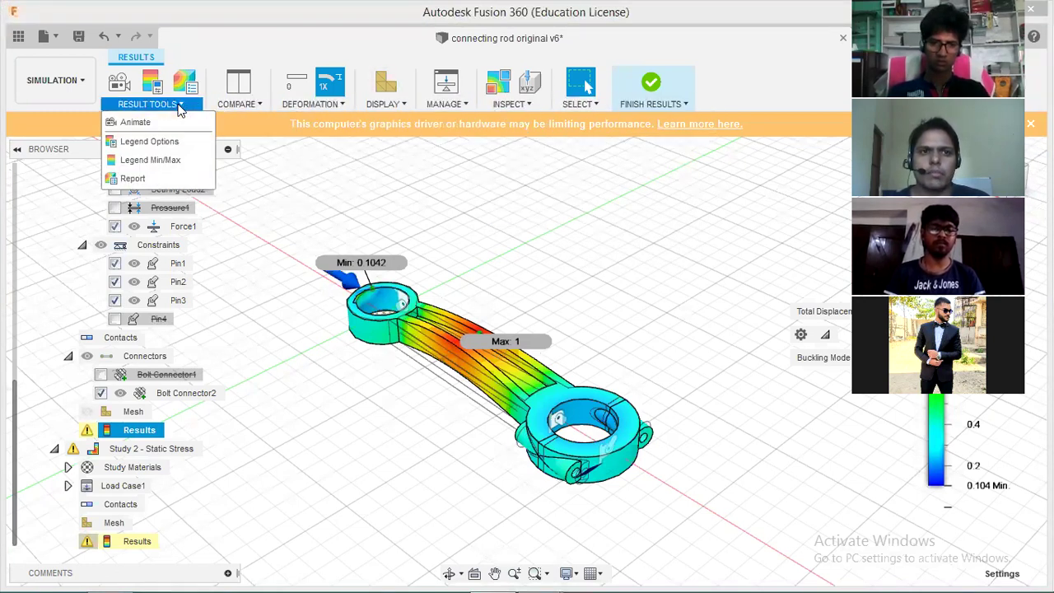
click(238, 105)
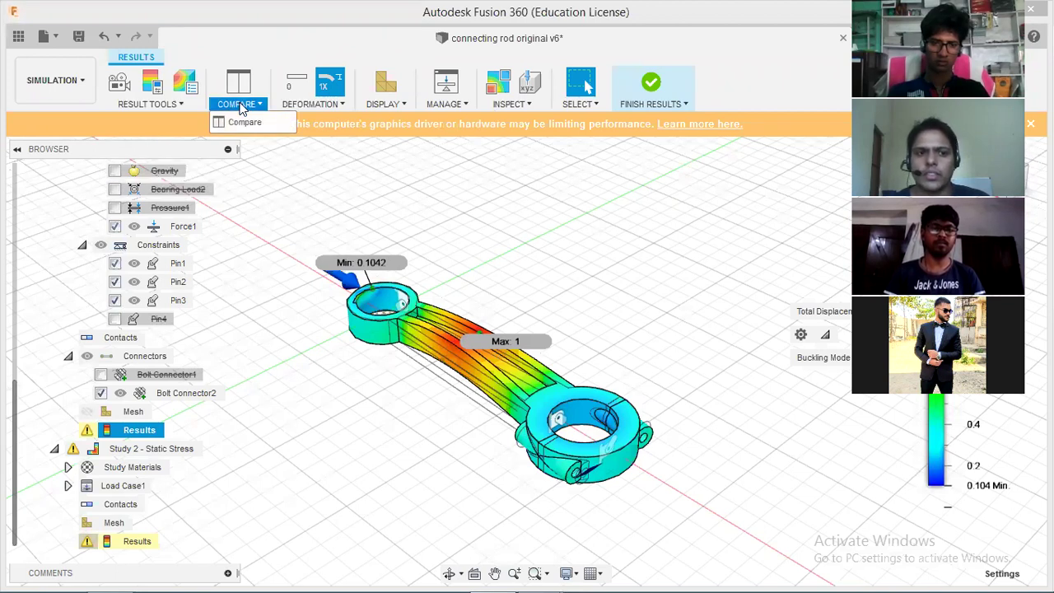
click(654, 103)
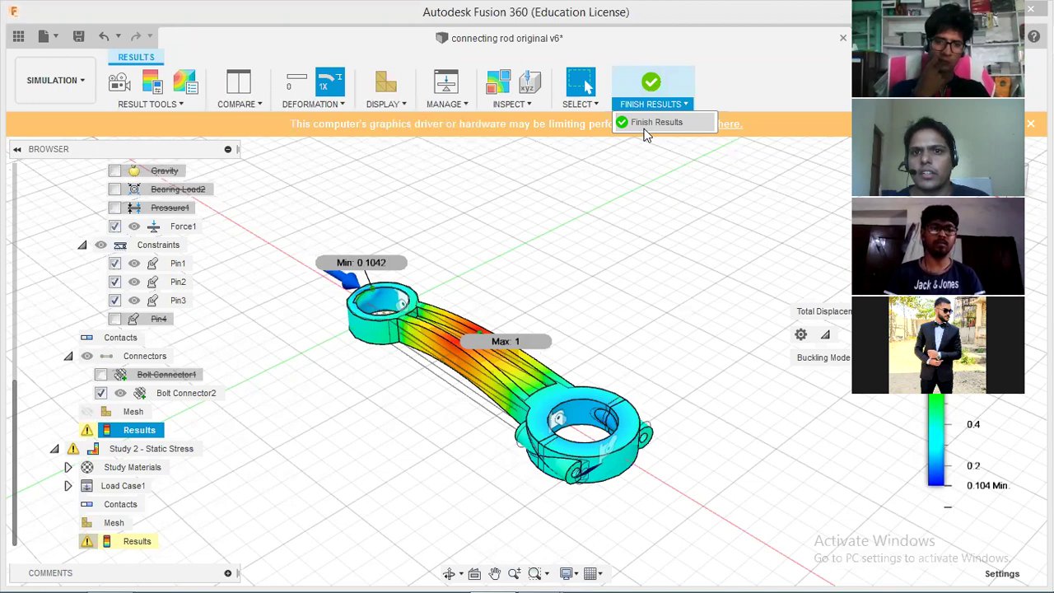
click(650, 122)
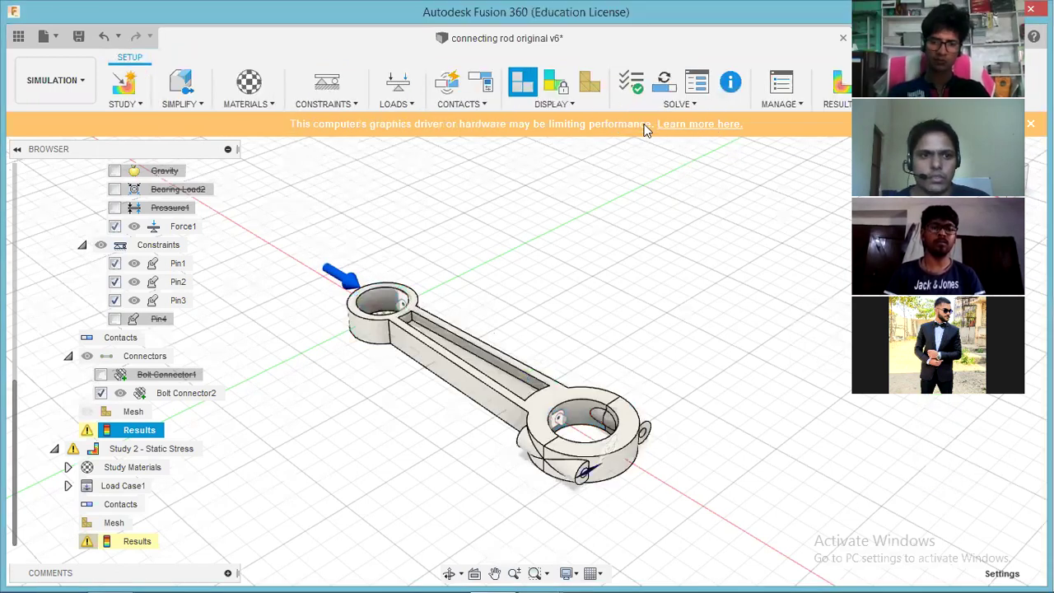
scroll(511, 272, down, 1)
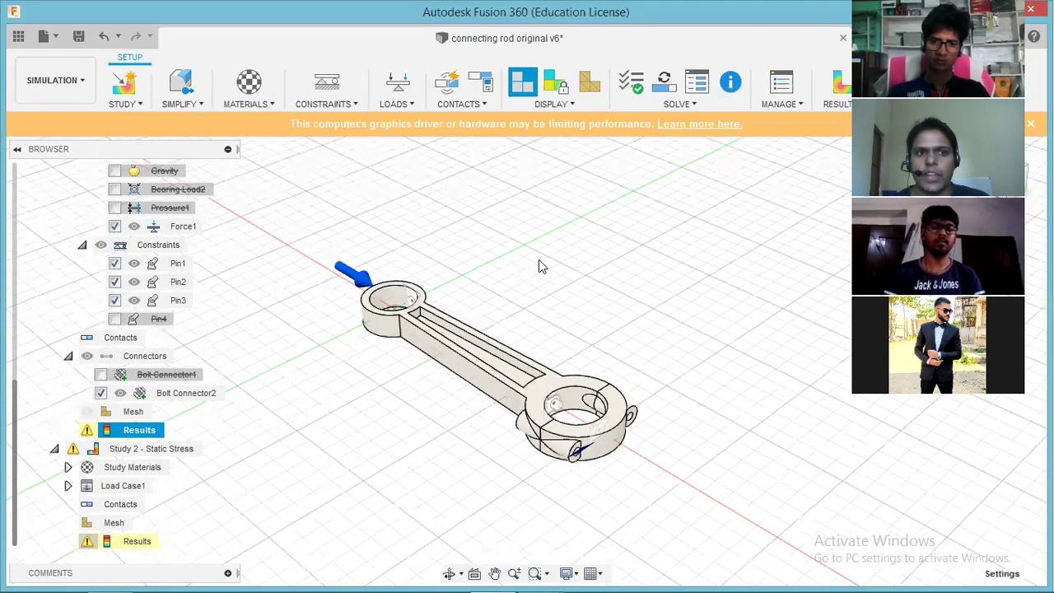
scroll(529, 263, up, 2)
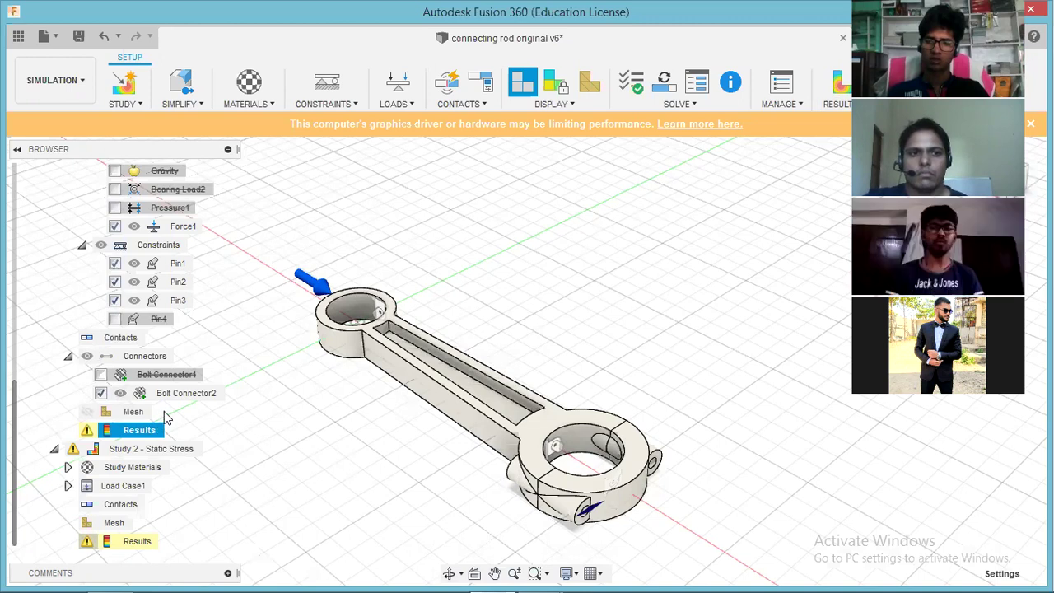
Suppress Bolt Connector2 and view Study 1's buckling results, mode 3 (8.081 x Load).
click(99, 394)
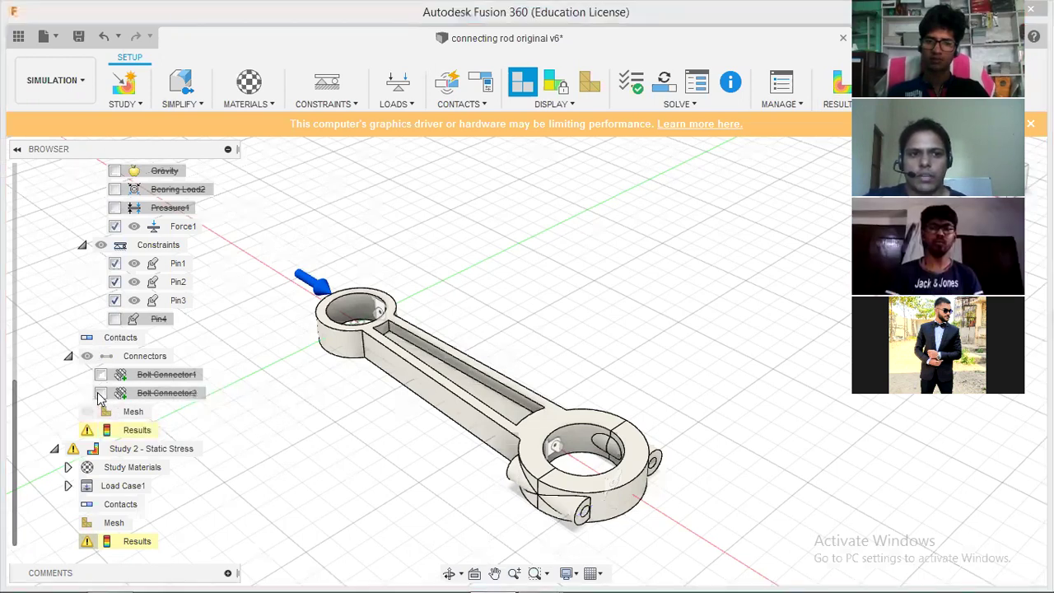
click(136, 430)
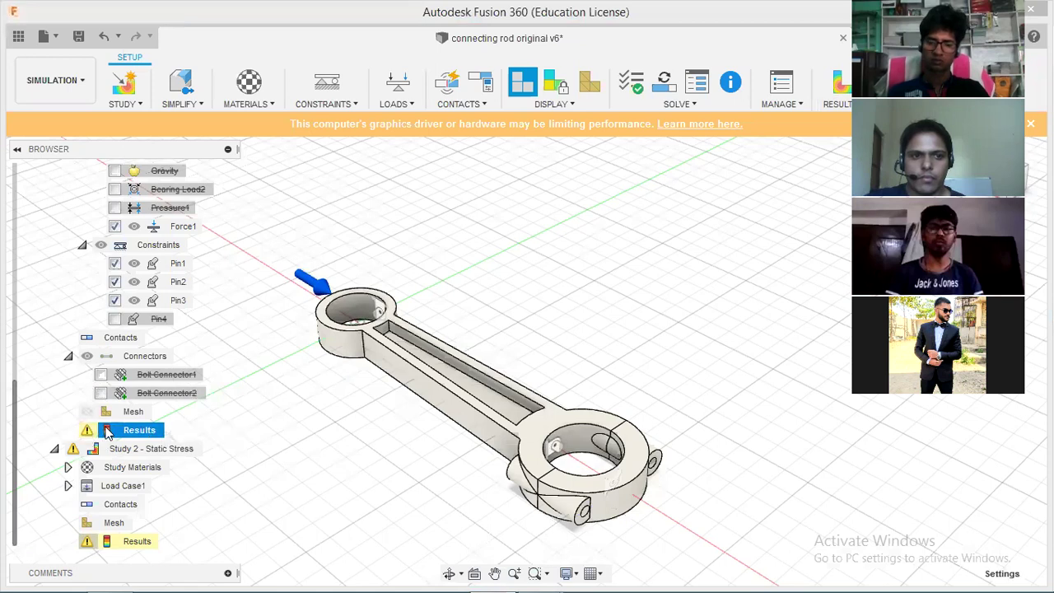
right_click(107, 429)
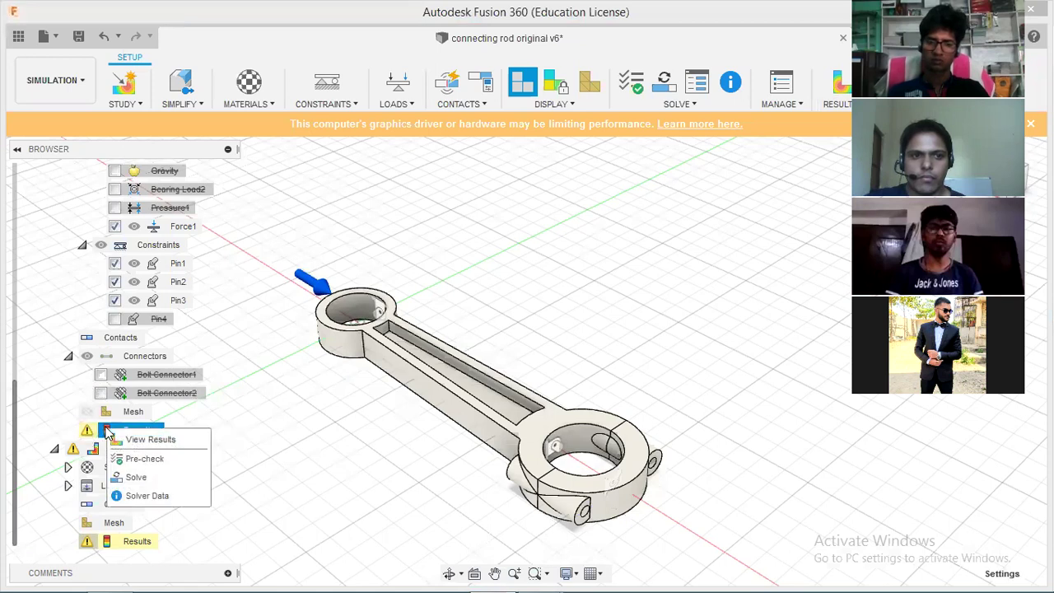
click(157, 438)
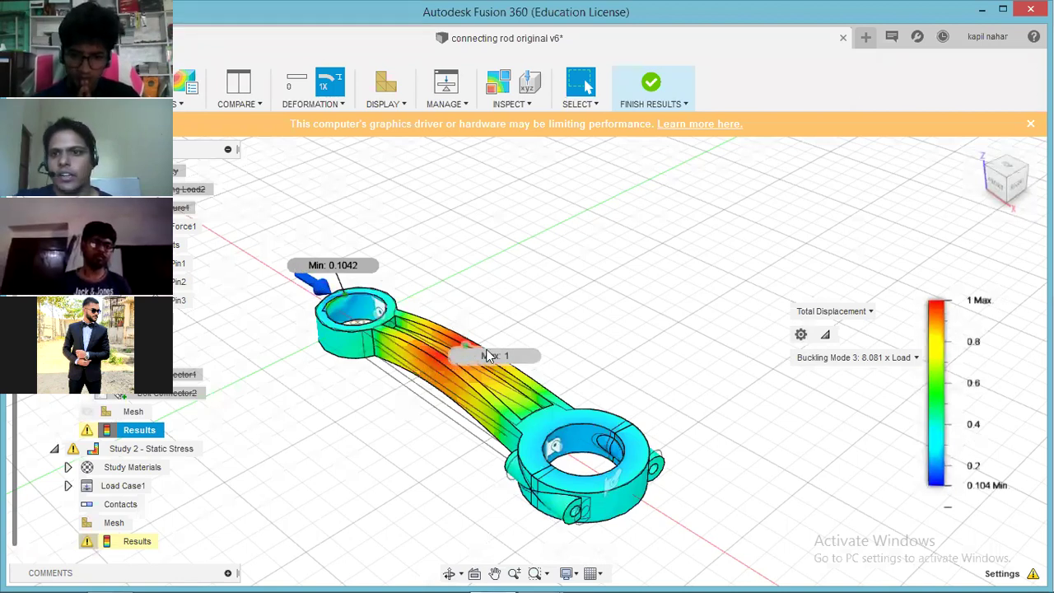
Plot X Displacement instead of Total Displacement on the buckling result.
click(848, 310)
click(848, 348)
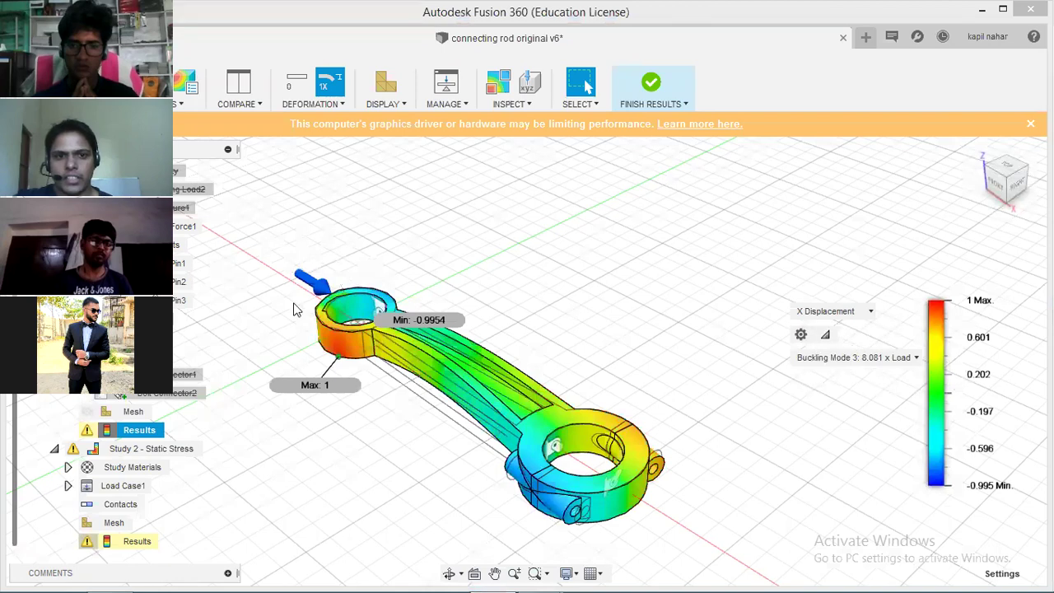
click(833, 311)
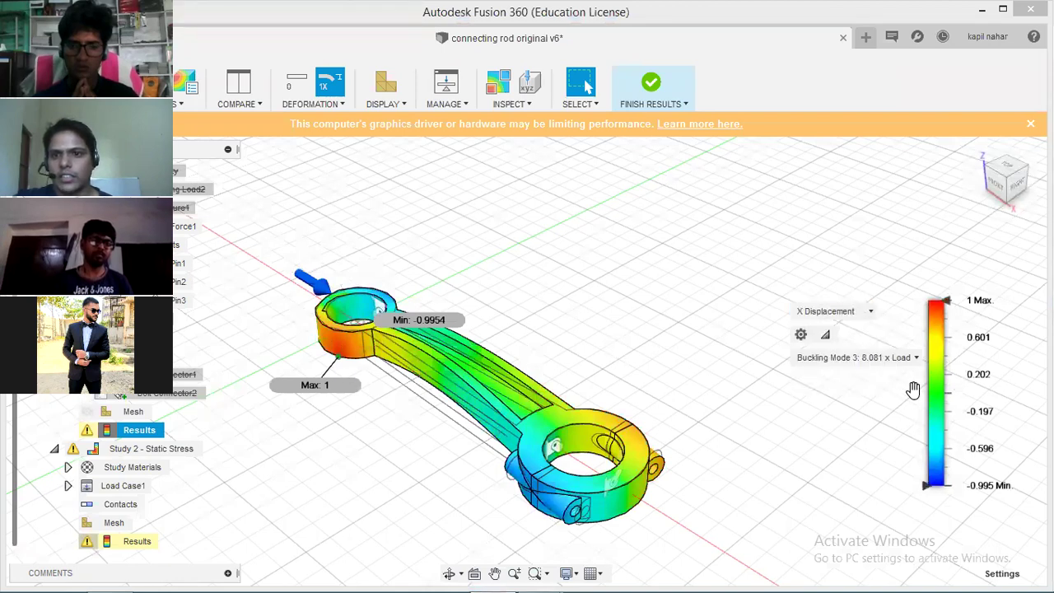
Show Buckling Mode 1 (4.103 x Load) as Total Displacement, ranging 0.193 to 1.
click(905, 359)
click(877, 378)
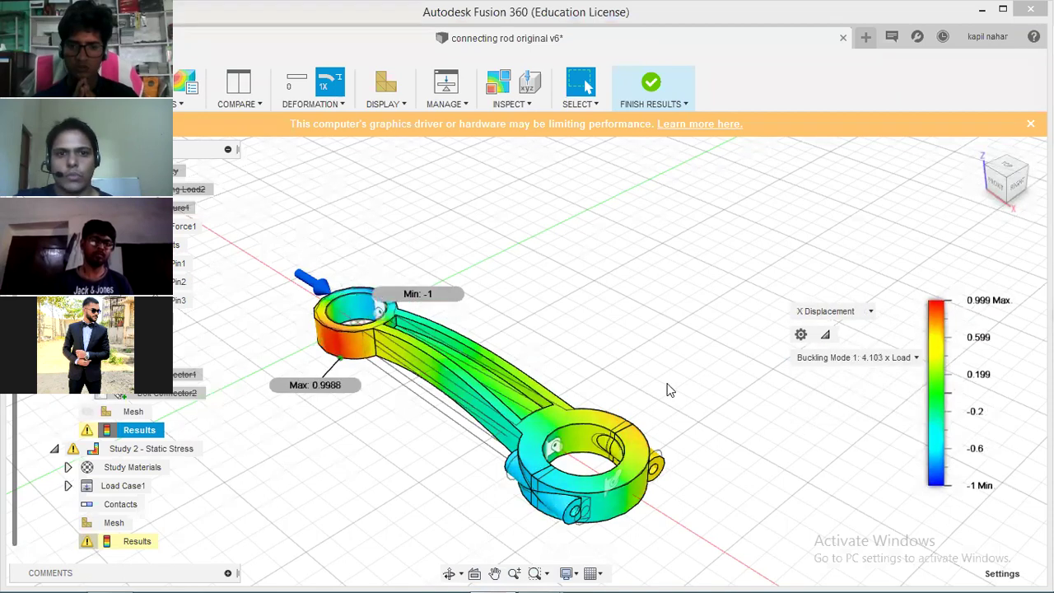
click(856, 317)
click(820, 330)
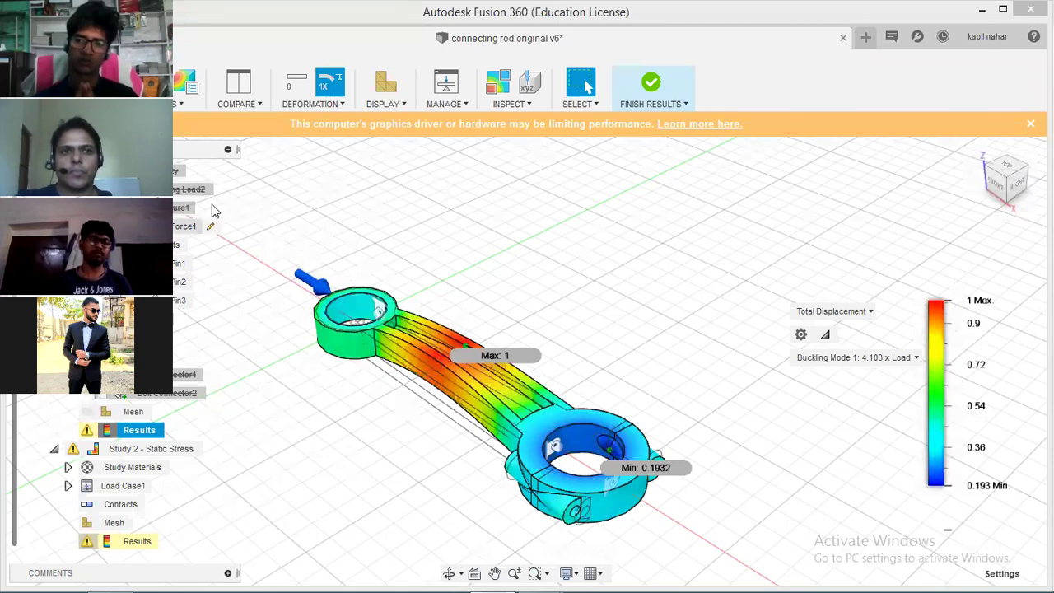
click(313, 104)
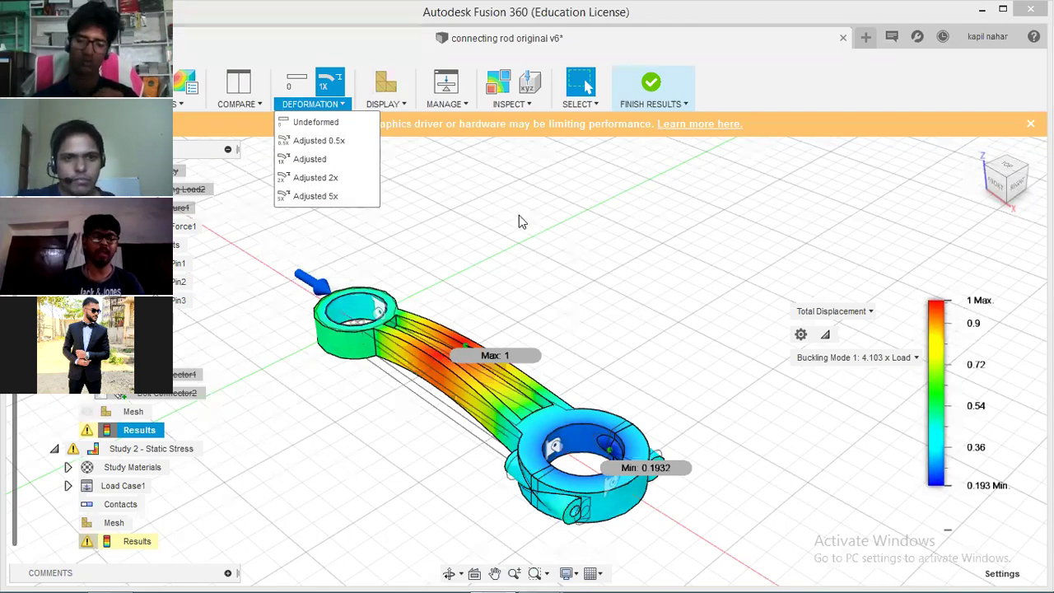
mouse_move(385, 104)
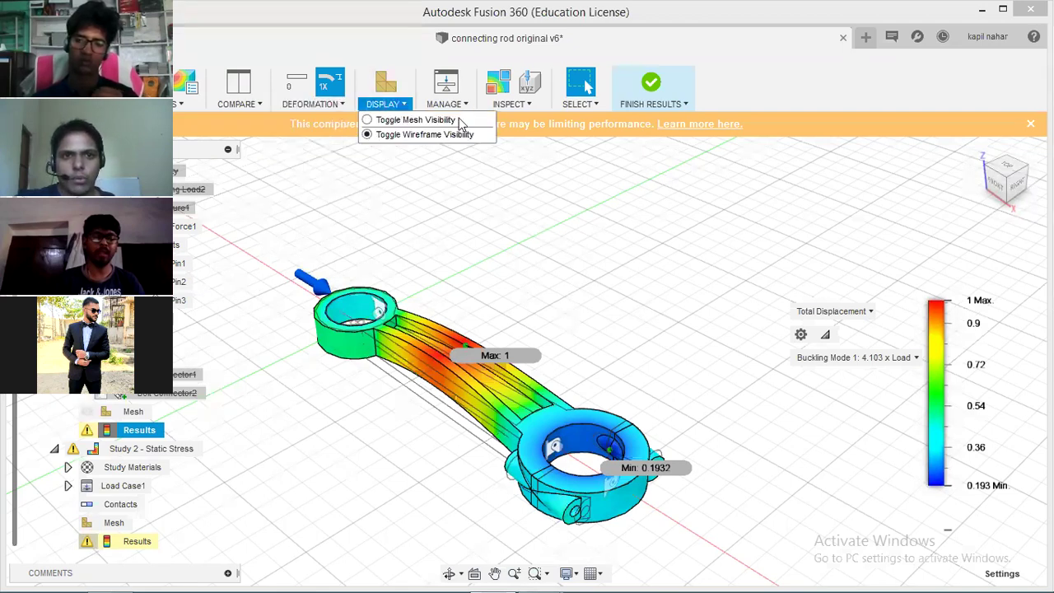
Show the mesh on the Mode 1 result, then look through the Inspect and Manage menus.
click(394, 119)
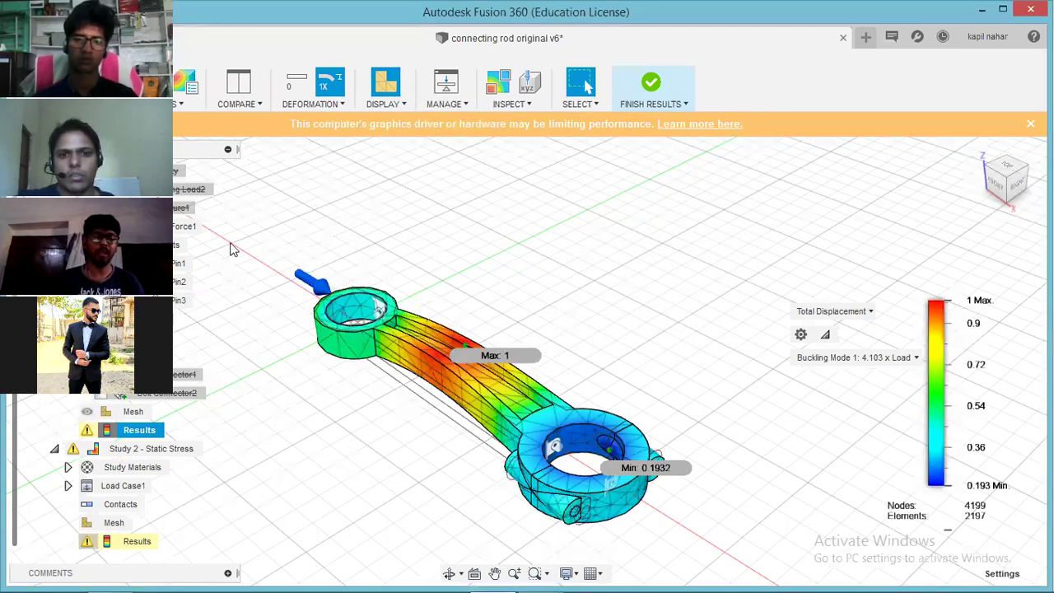
click(503, 106)
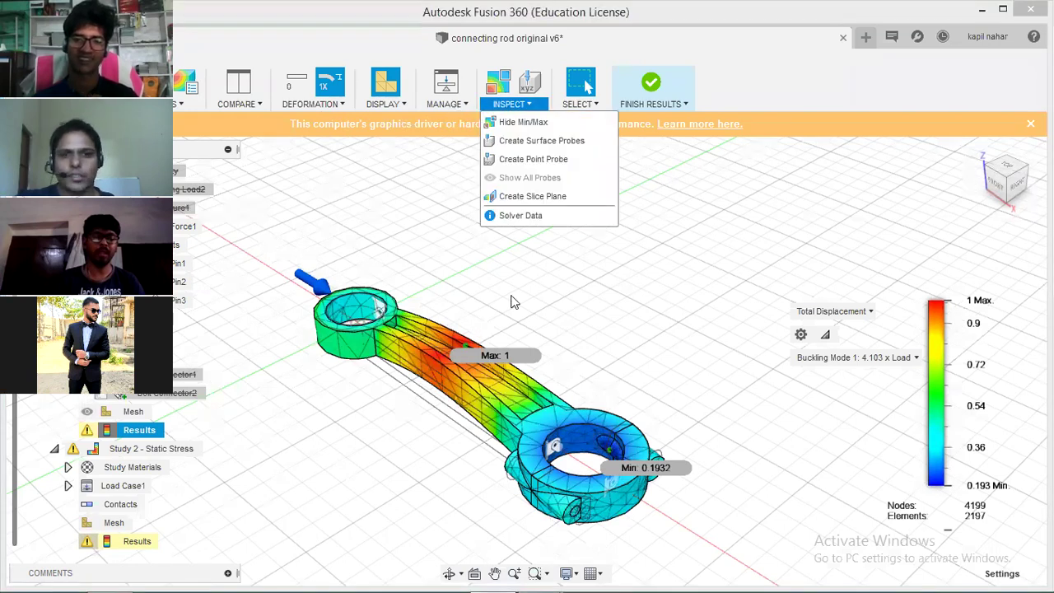
click(444, 104)
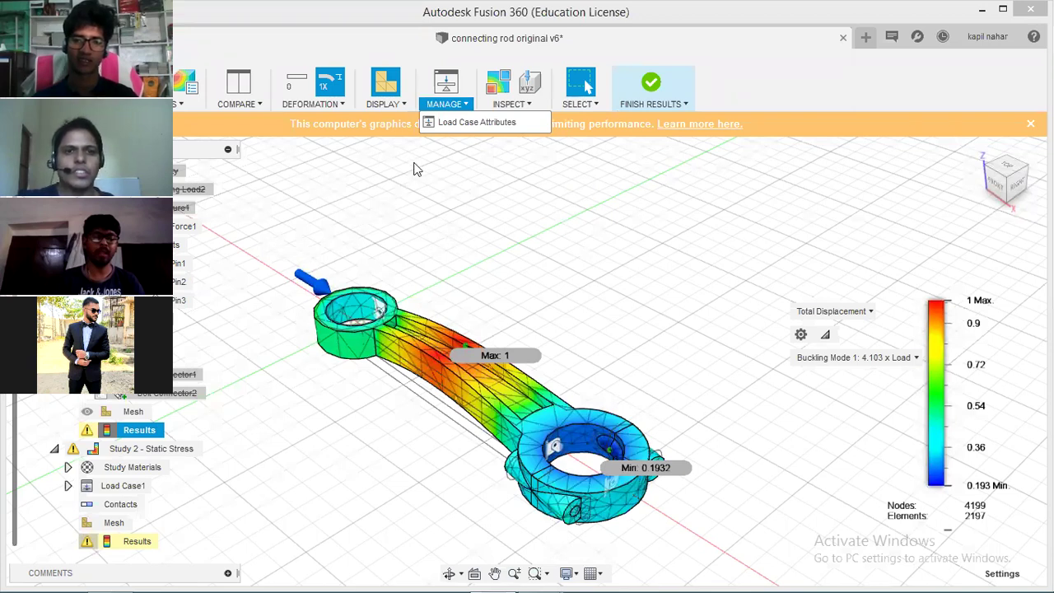
click(395, 109)
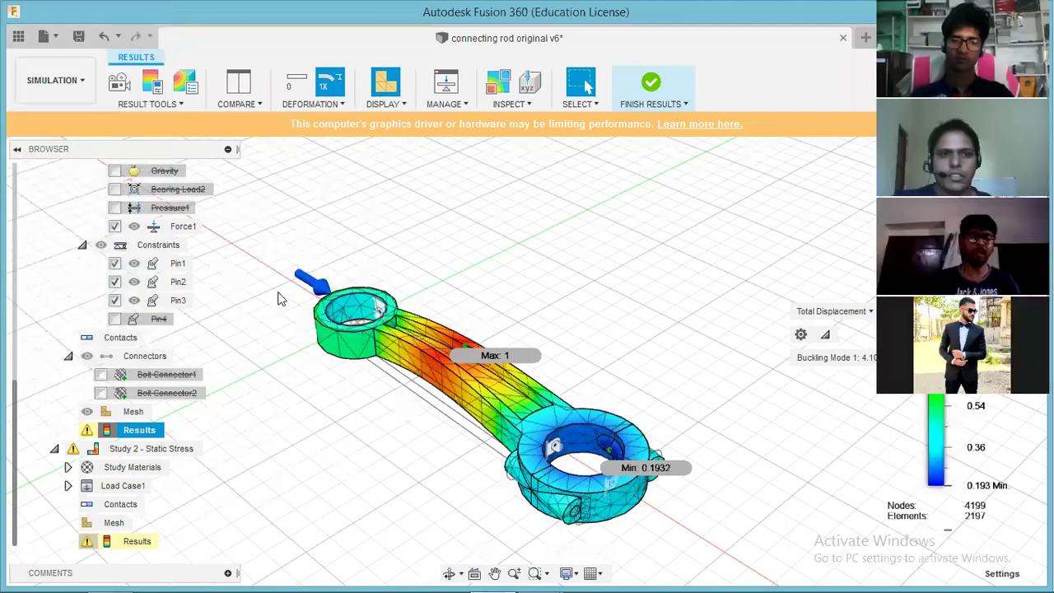
Activate Study 2 - Static Stress, then bring the Chrome YouTube video to the front.
scroll(278, 299, down, 1)
scroll(160, 244, up, 1)
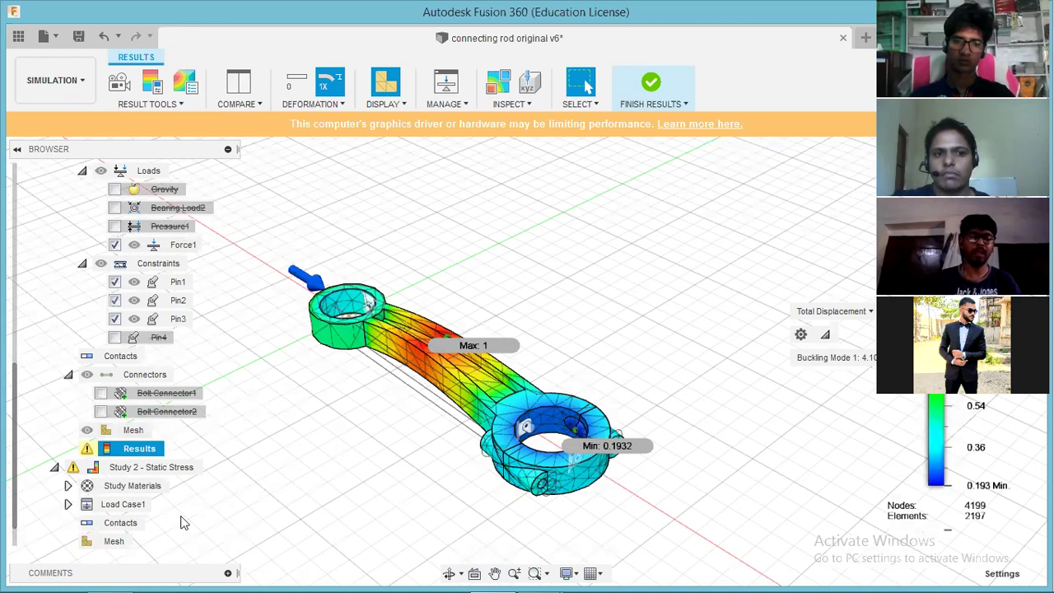
mouse_move(210, 467)
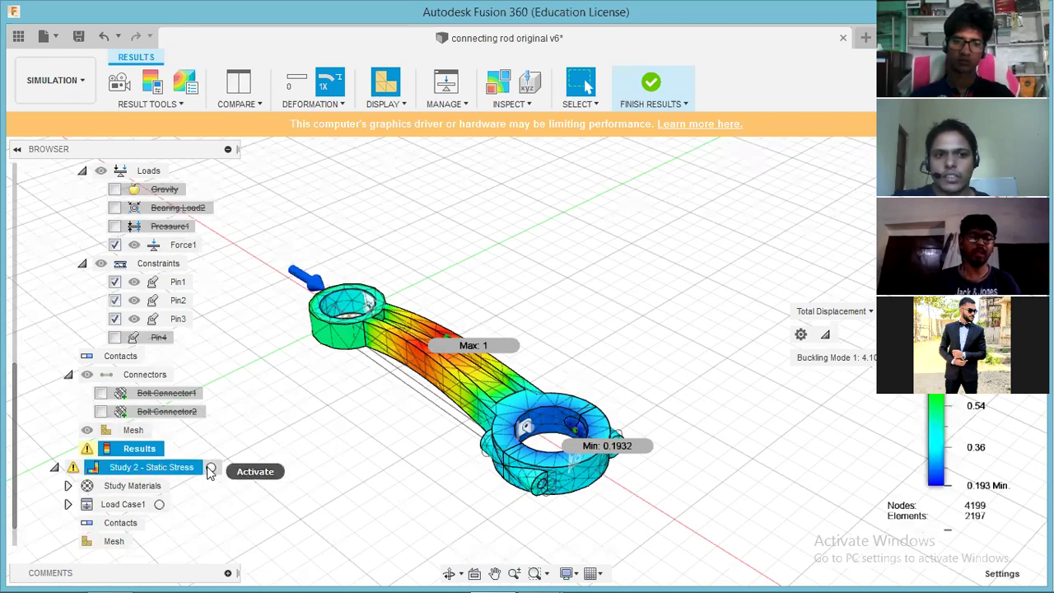
click(210, 467)
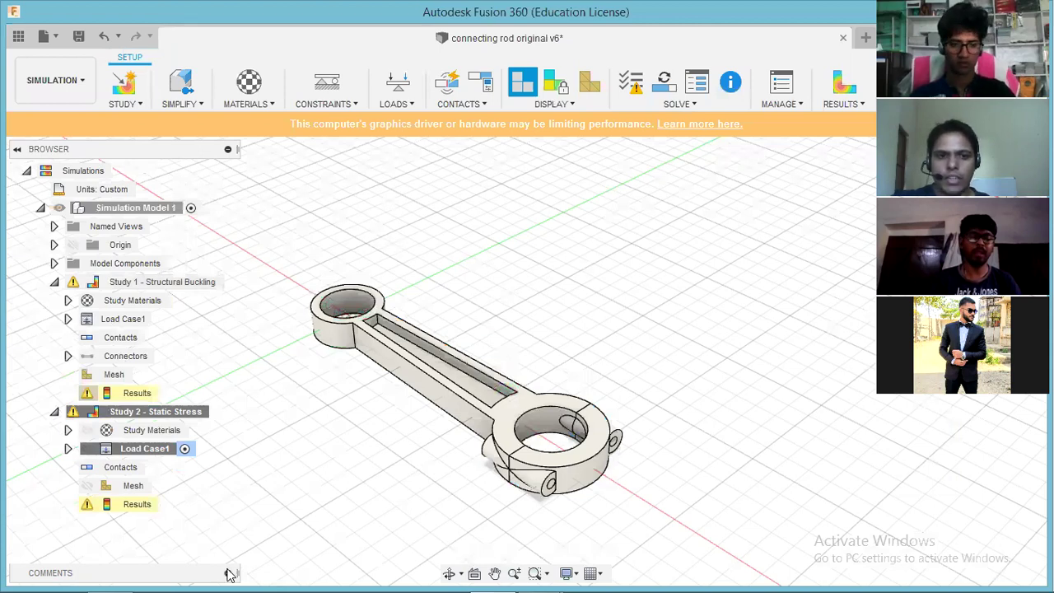
click(110, 576)
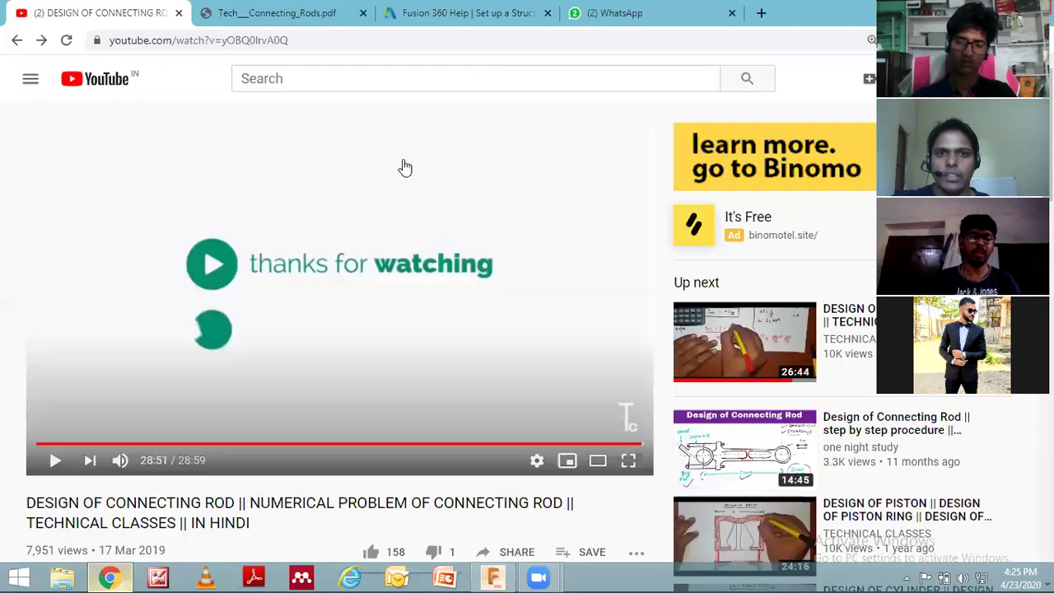
Read the Fusion 360 structural buckling help page, then return to Fusion 360.
click(387, 23)
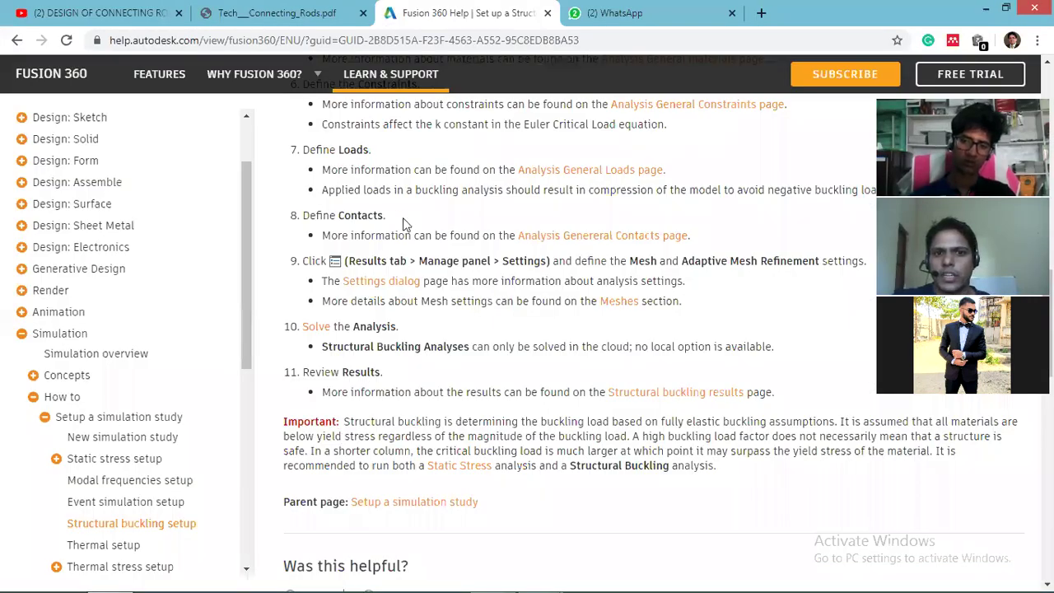
scroll(402, 217, down, 3)
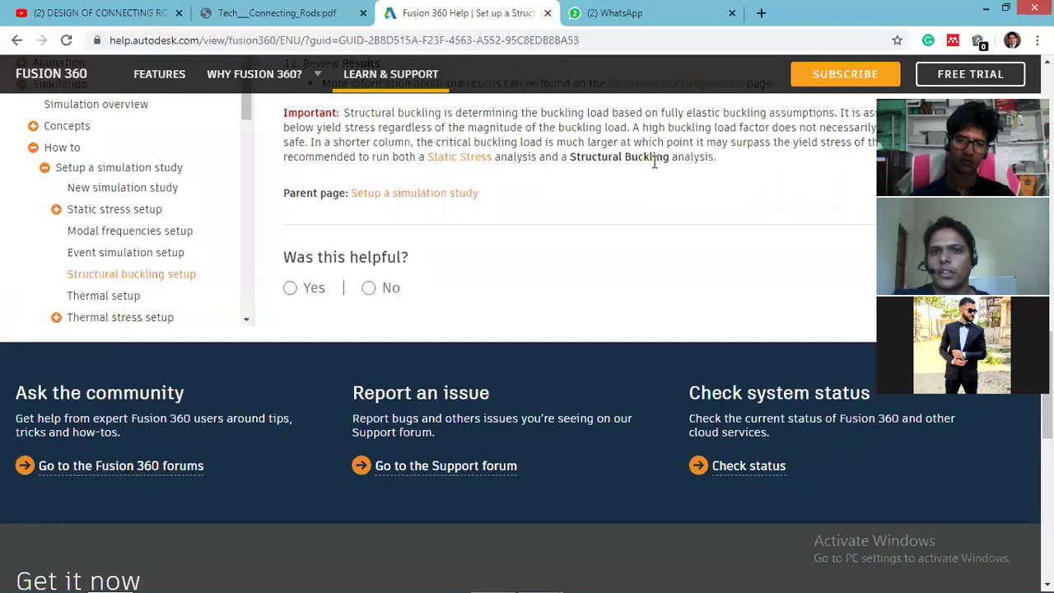
scroll(654, 162, up, 1)
scroll(654, 161, up, 1)
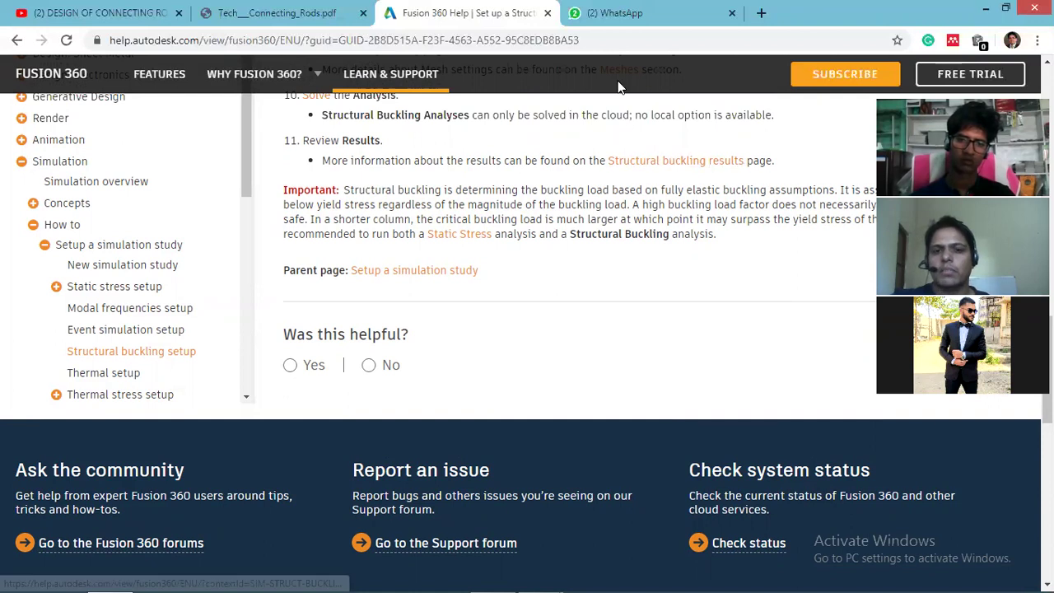
click(492, 576)
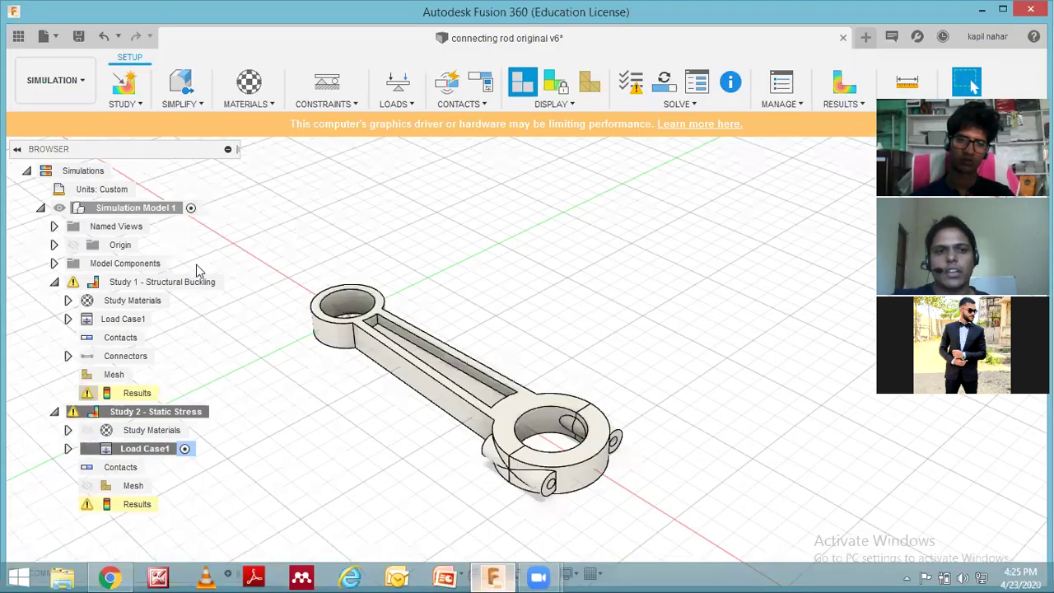
mouse_move(120, 466)
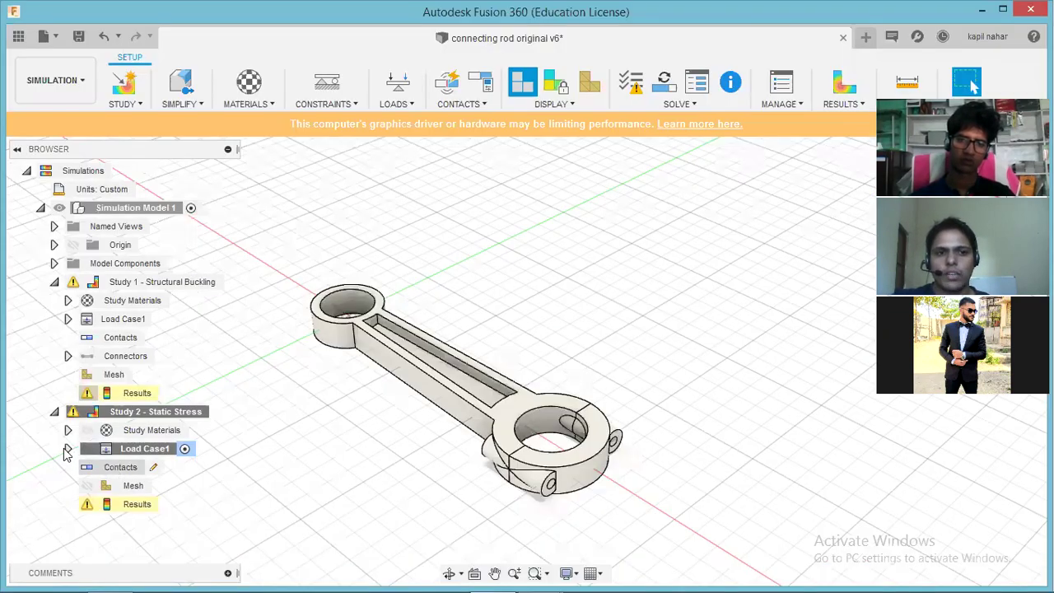
Expand Study 2's Load Case1 and show its safety factor results, 0.016 to 15.
click(67, 449)
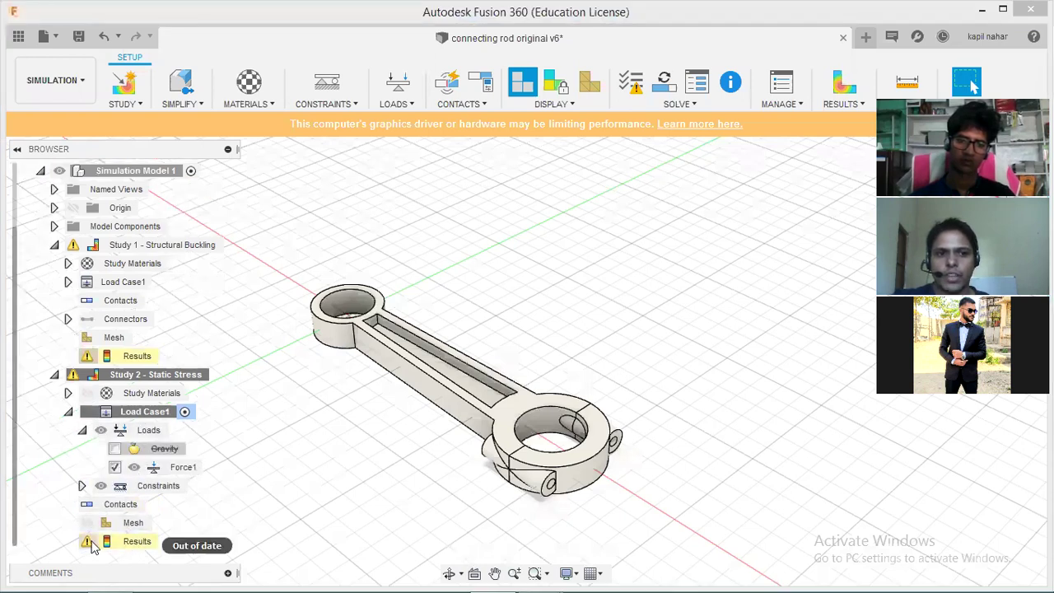
click(841, 101)
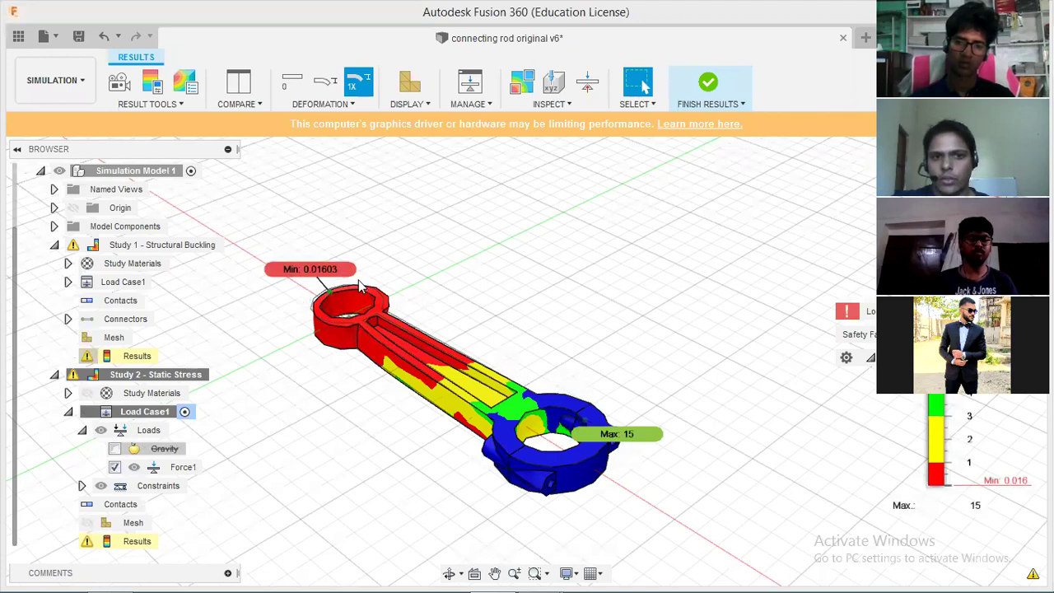
Switch the result plot to Stress, showing Shear XY and then Von Mises.
click(856, 334)
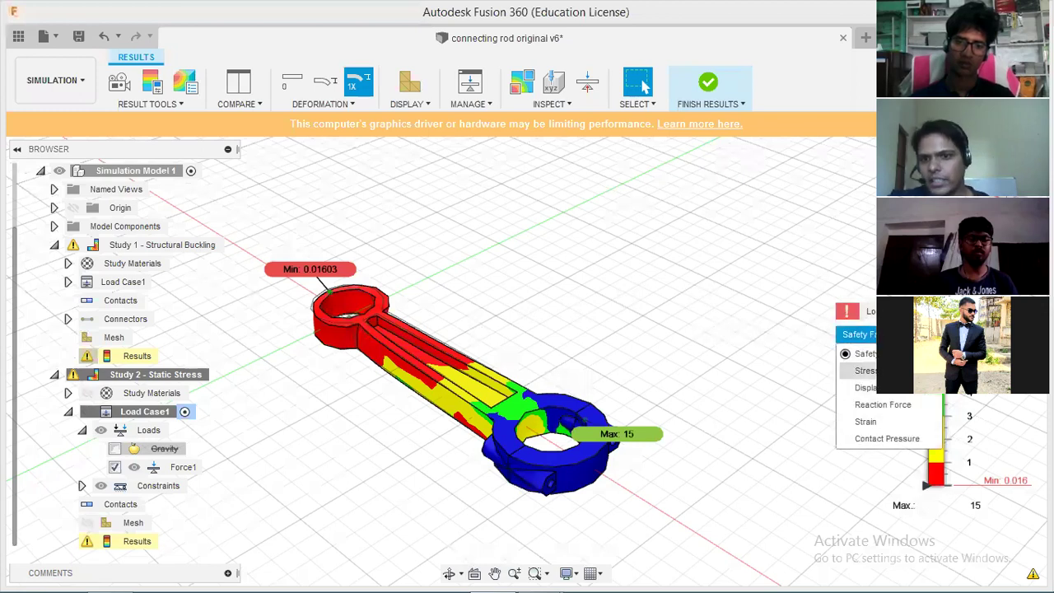
click(864, 370)
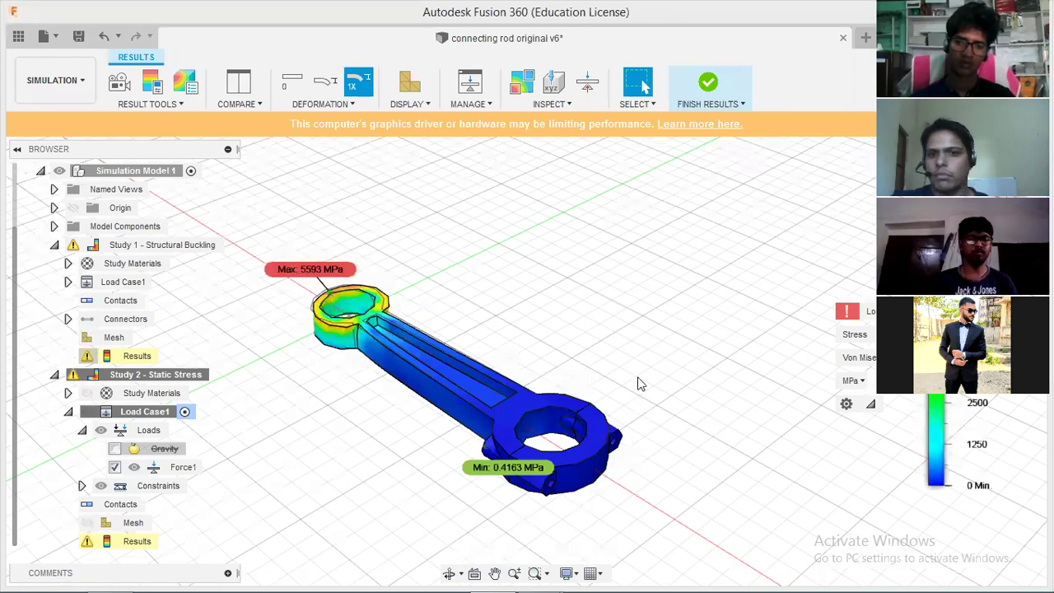
click(871, 360)
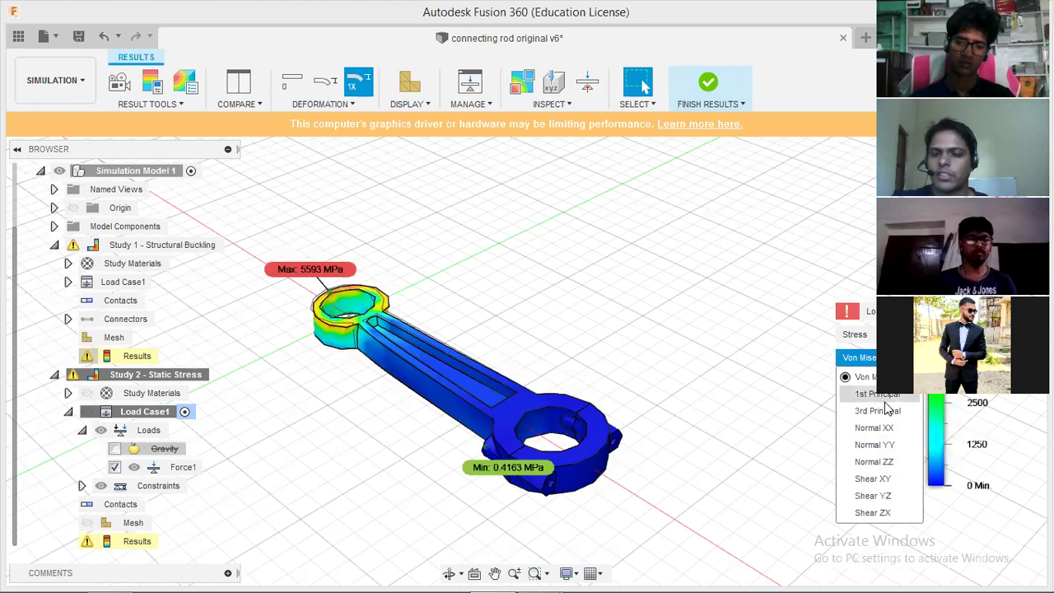
click(872, 478)
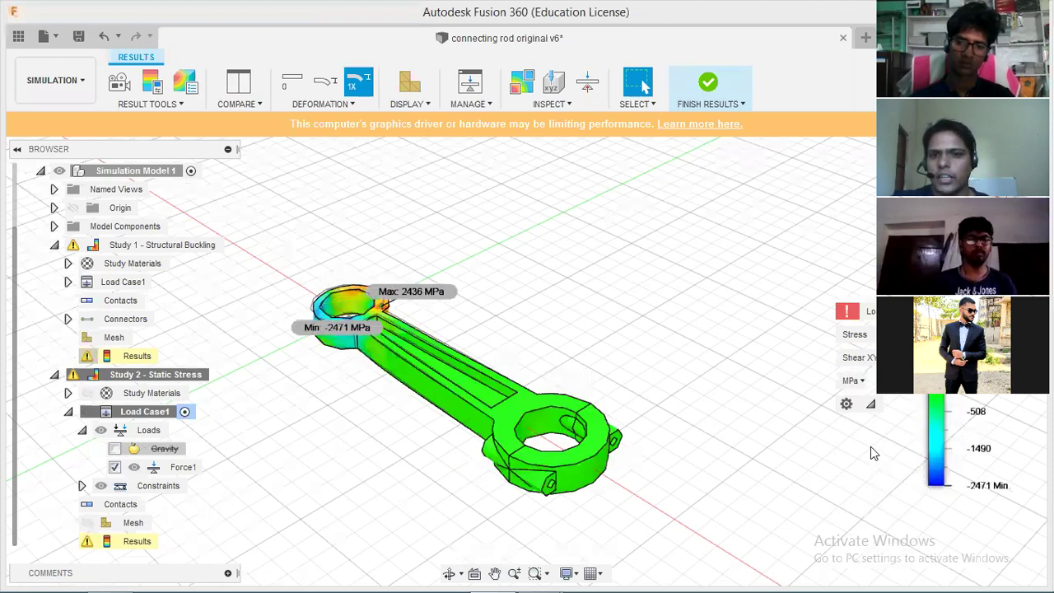
click(858, 357)
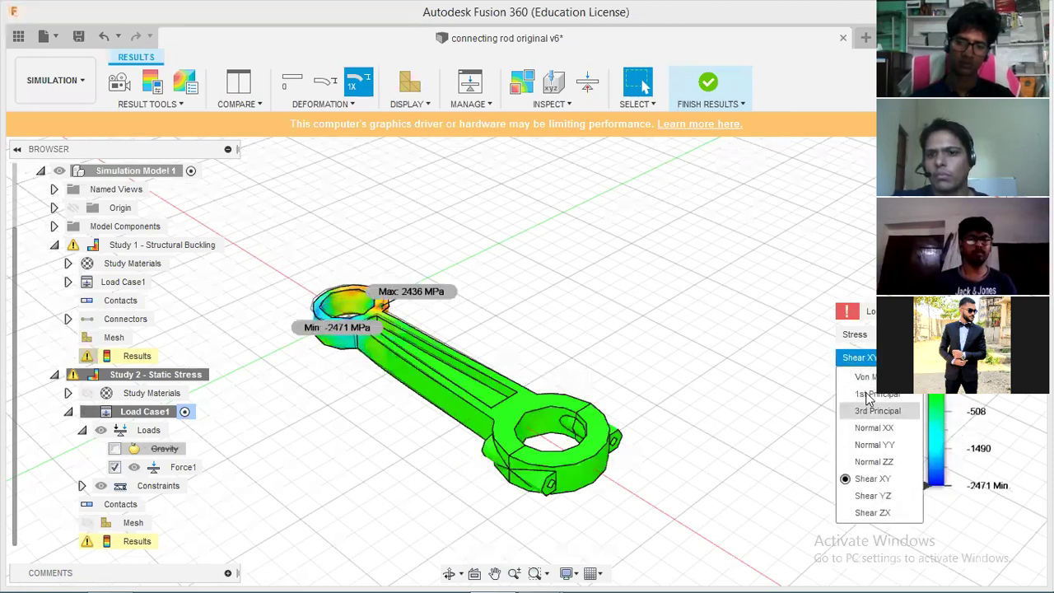
click(863, 376)
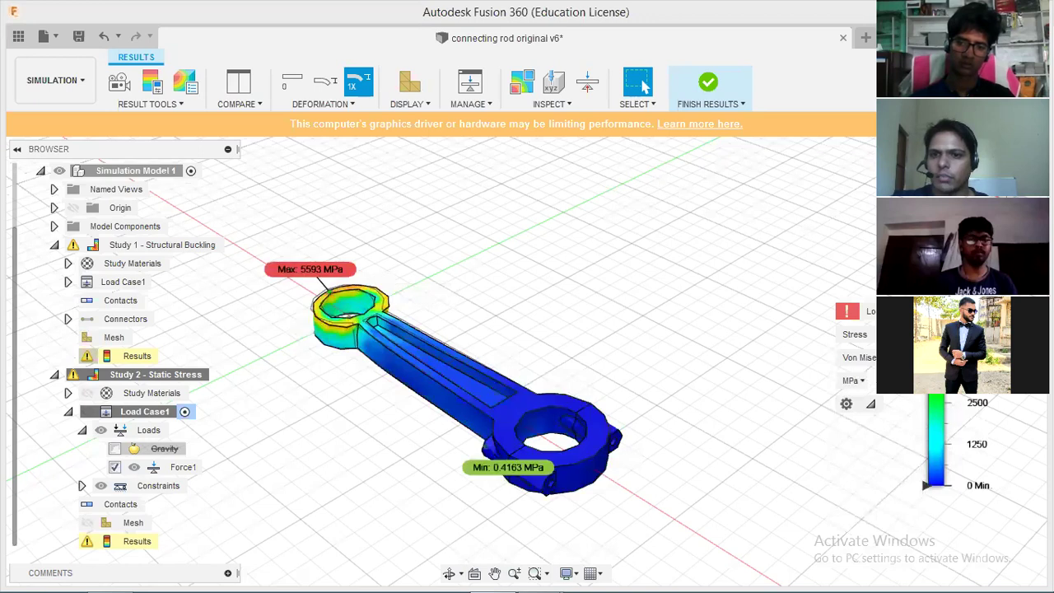
Step through Displacement, Reaction Force, Strain and Contact Pressure results, ending on Safety Factor.
click(855, 334)
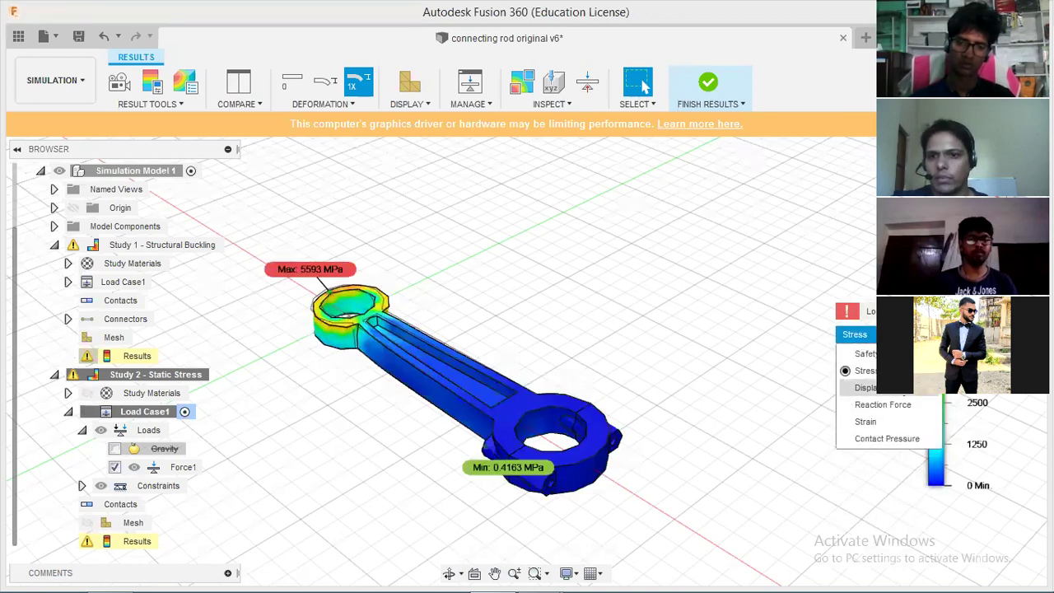
click(869, 387)
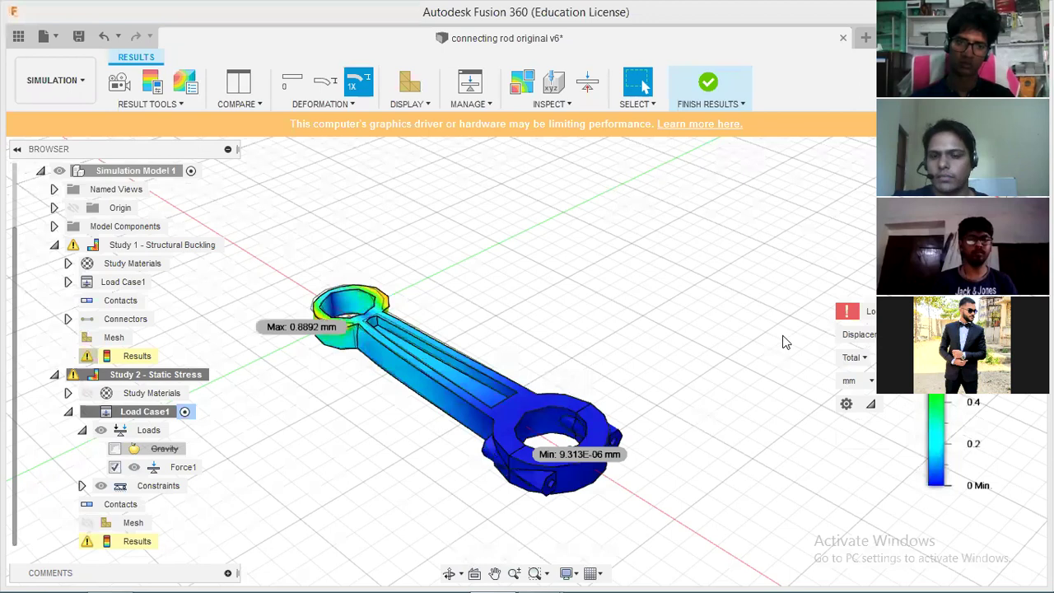
click(856, 334)
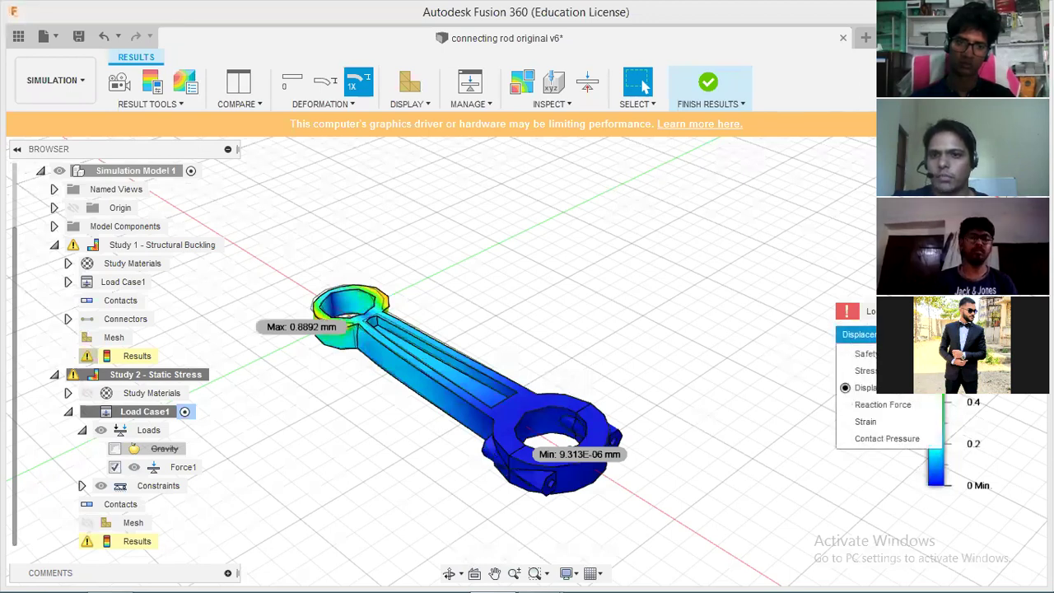
click(904, 405)
click(856, 334)
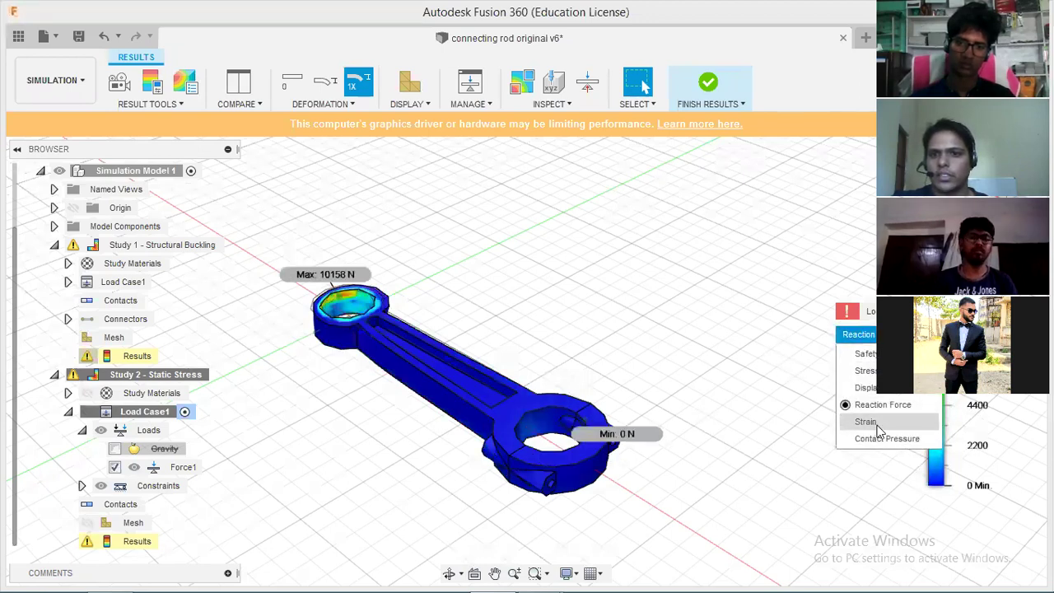
click(871, 424)
click(853, 334)
click(872, 438)
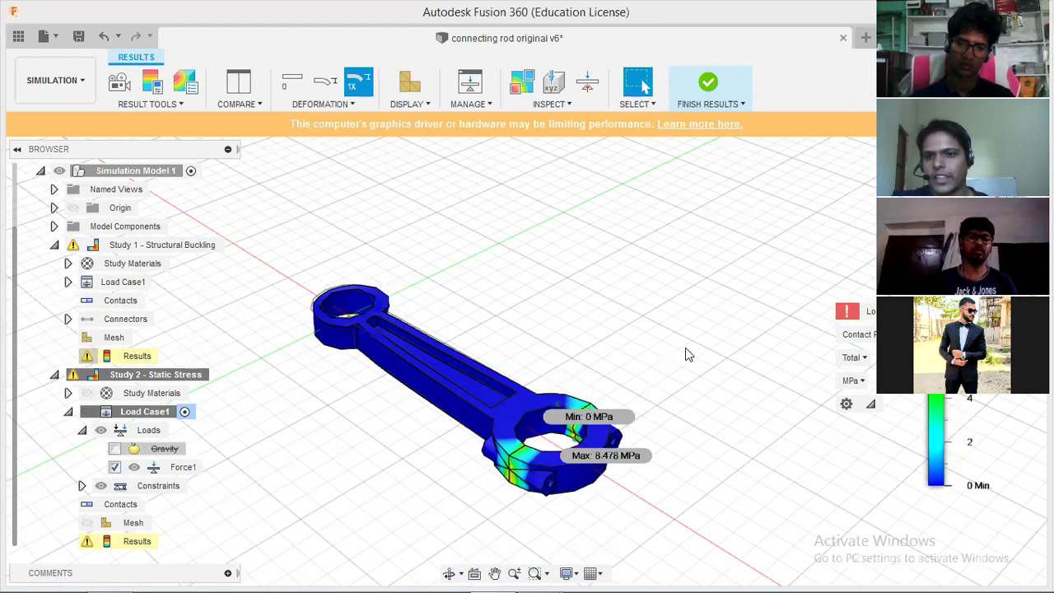
click(853, 334)
click(872, 356)
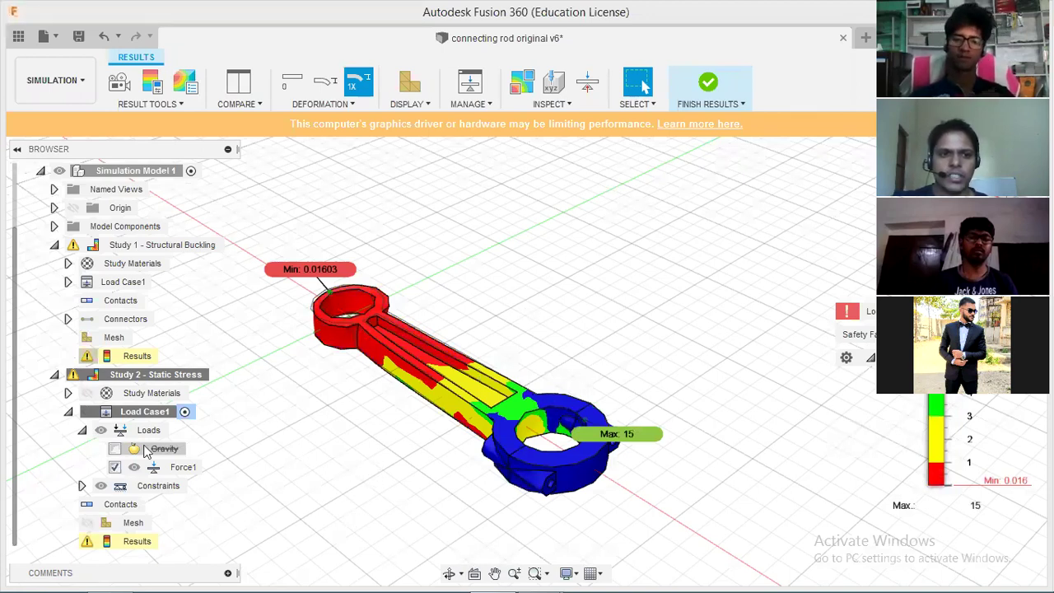
Re-expand Load Case1's loads and toggle Force1 off and back on.
click(81, 429)
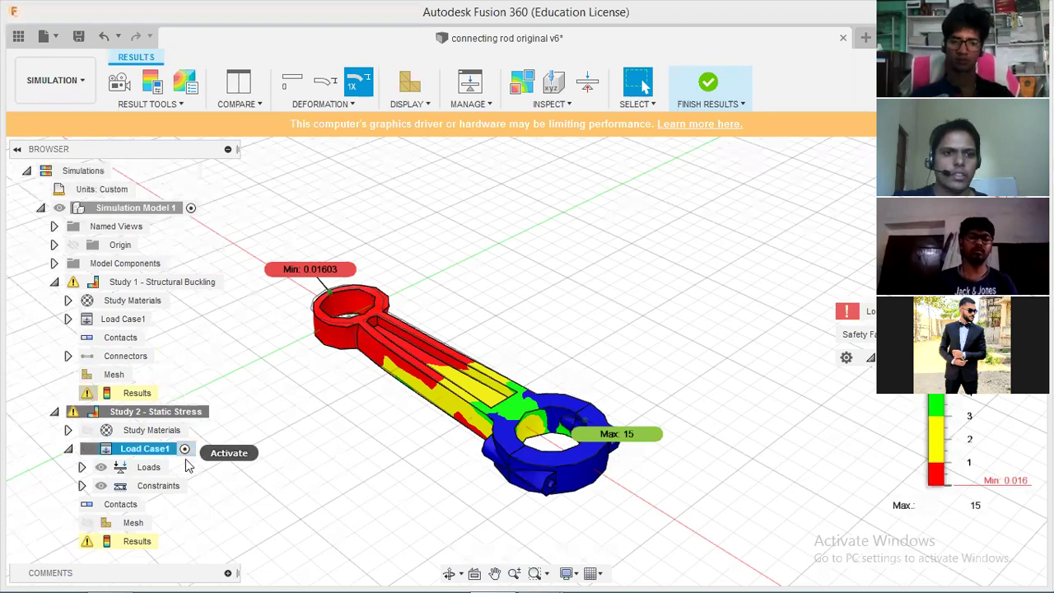
click(82, 467)
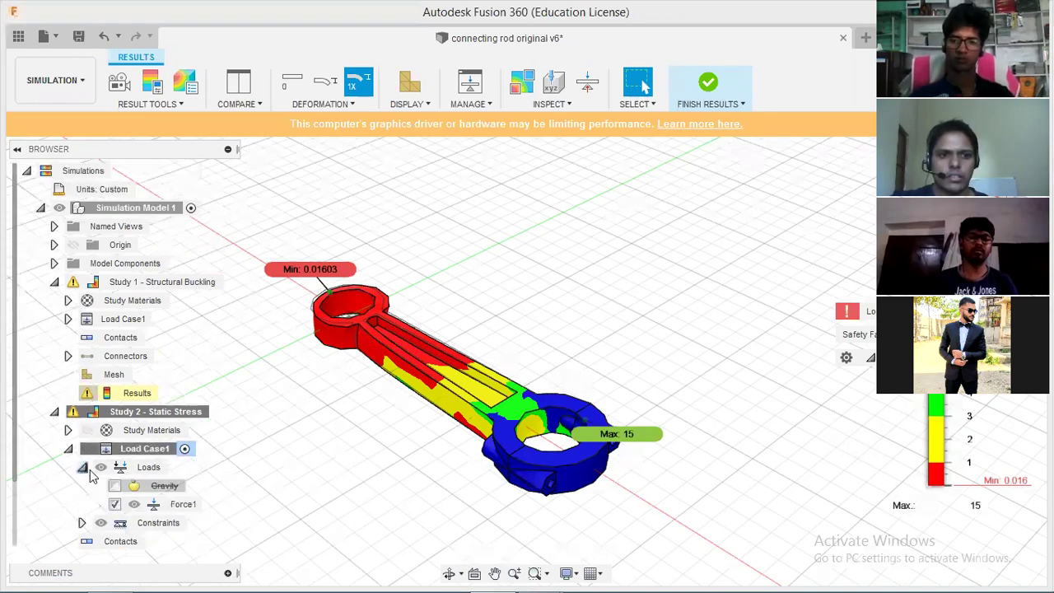
scroll(91, 476, down, 1)
click(114, 467)
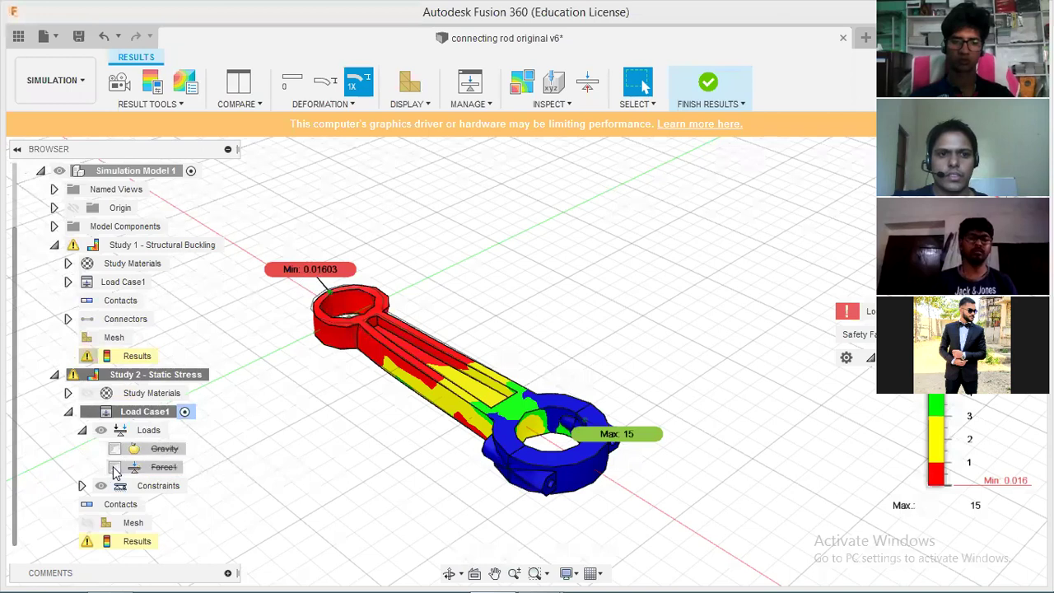
click(114, 467)
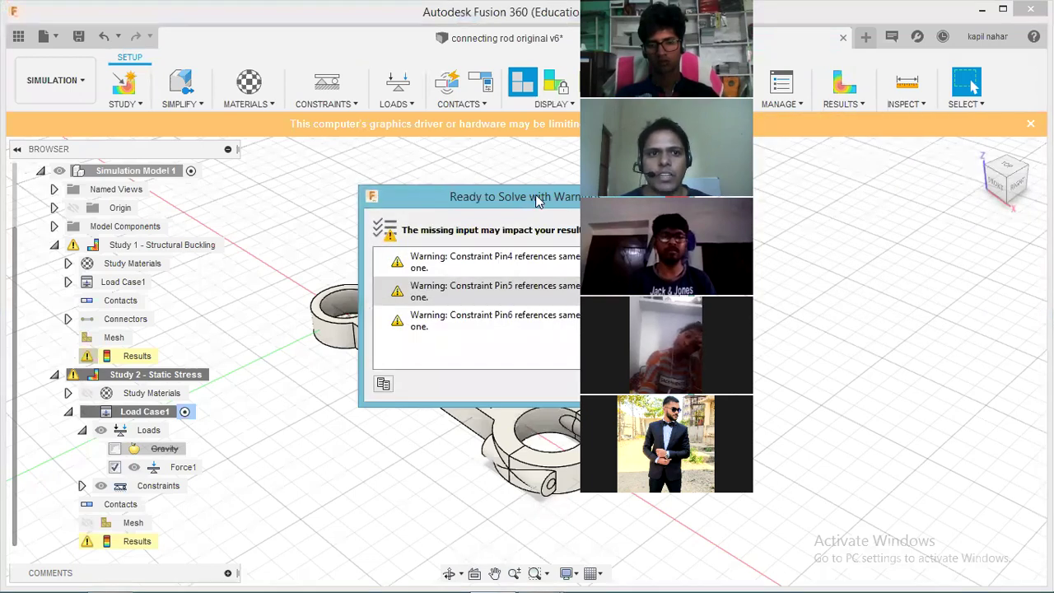
Move the Ready to Solve with Warnings dialog aside to view the model, then close it.
drag(537, 201, 207, 71)
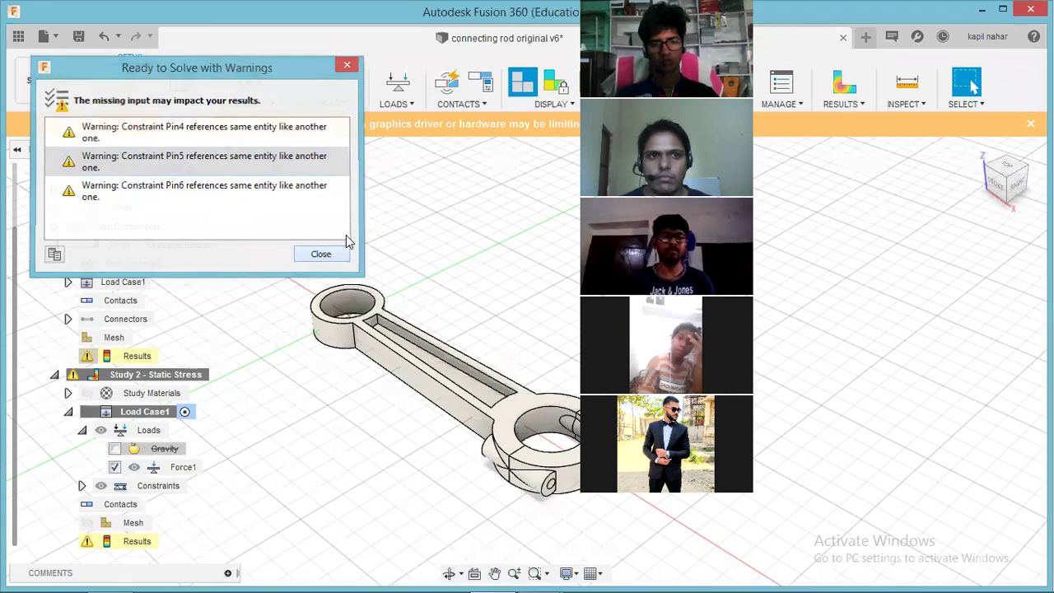
click(321, 256)
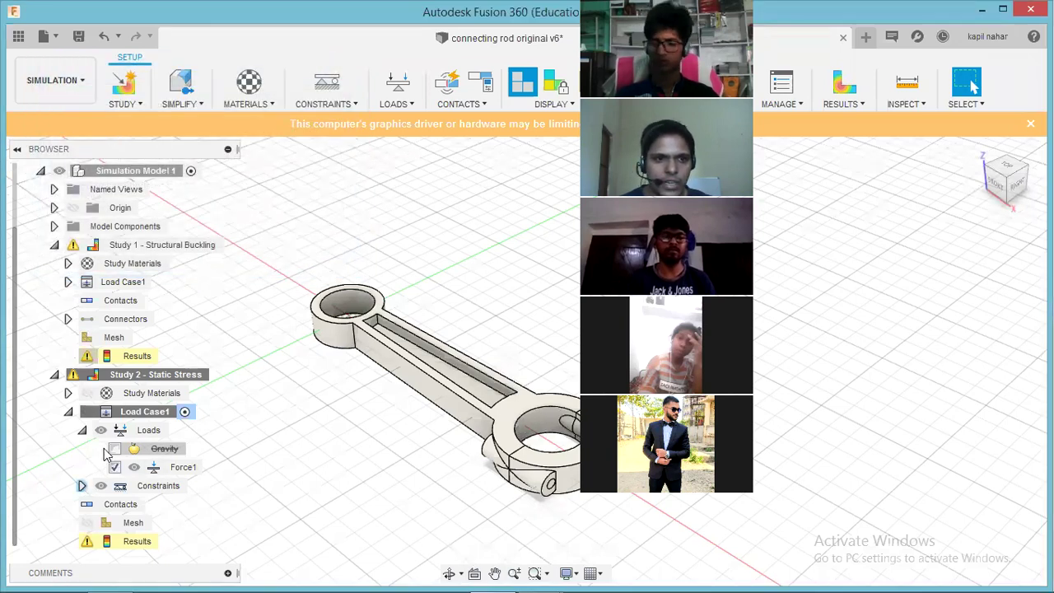
Suppress constraints Pin4, Pin5 and Pin6, then rerun the study pre-check.
click(81, 487)
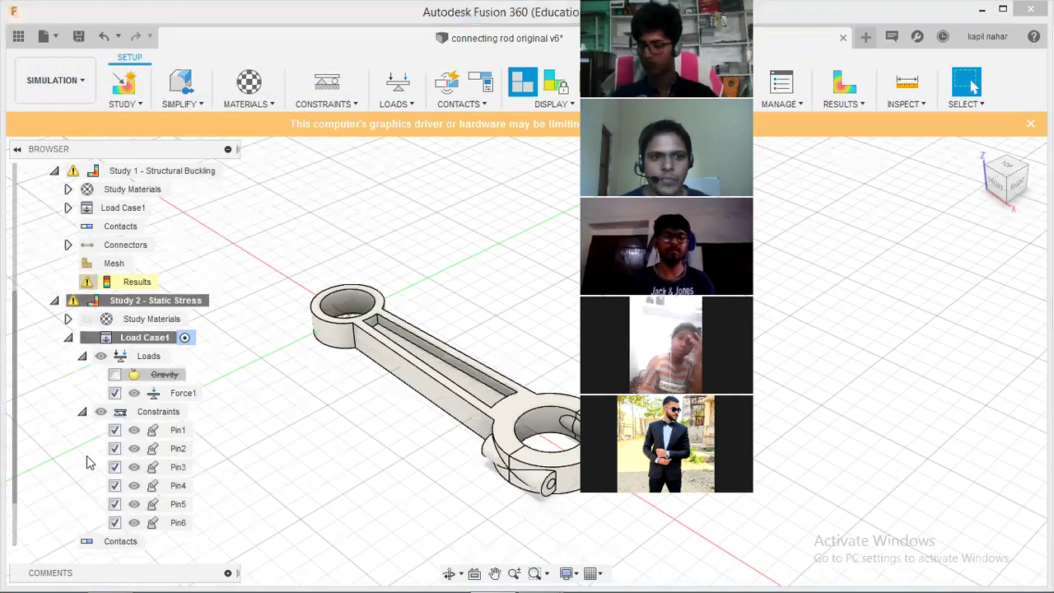
click(113, 448)
click(114, 467)
click(113, 485)
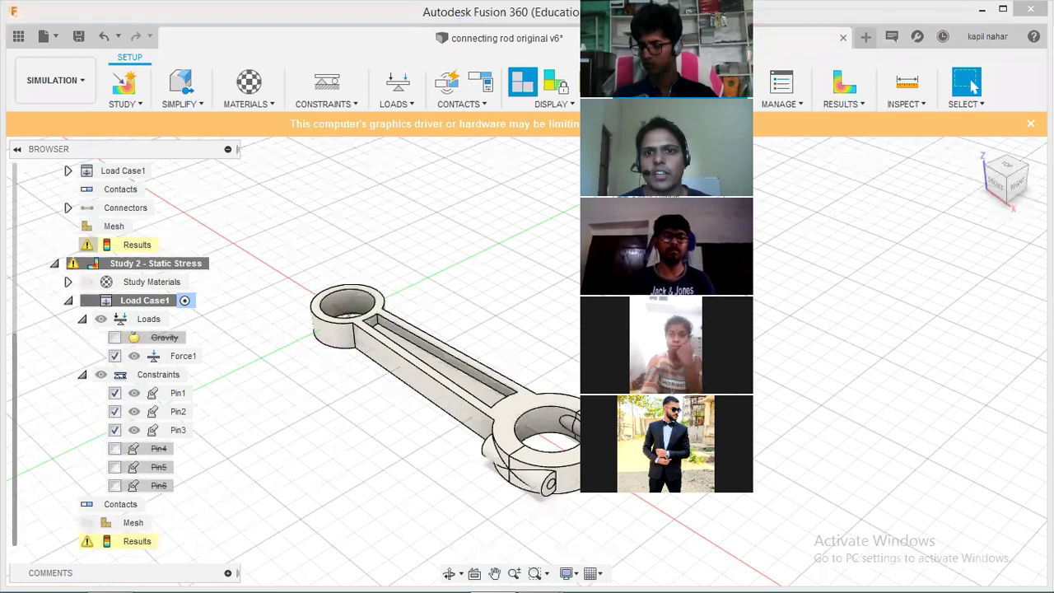
click(658, 82)
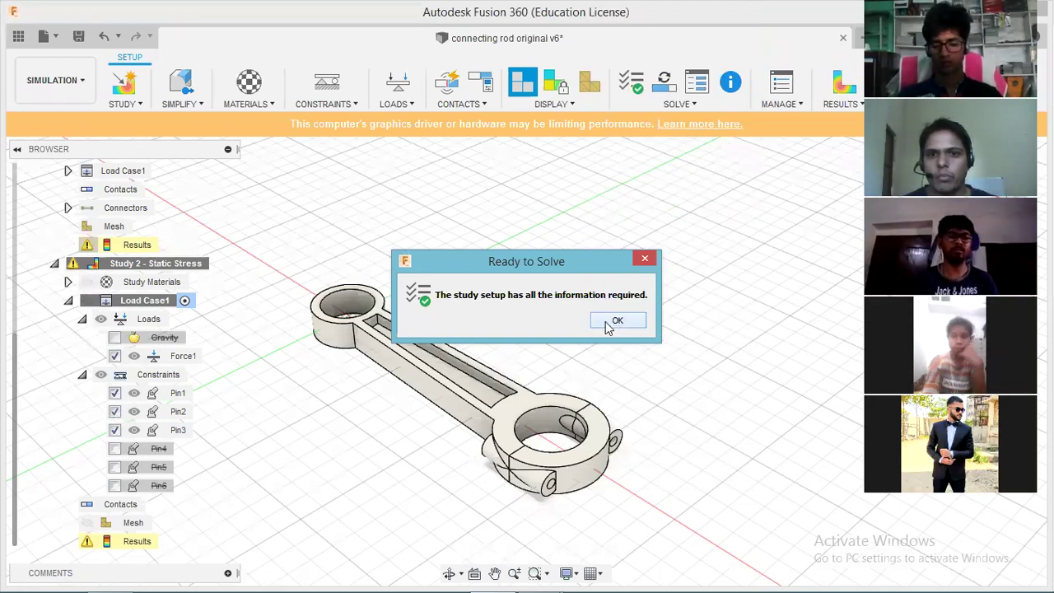
Accept the Ready to Solve confirmation, then check the Solve options twice without choosing any.
click(616, 320)
click(676, 105)
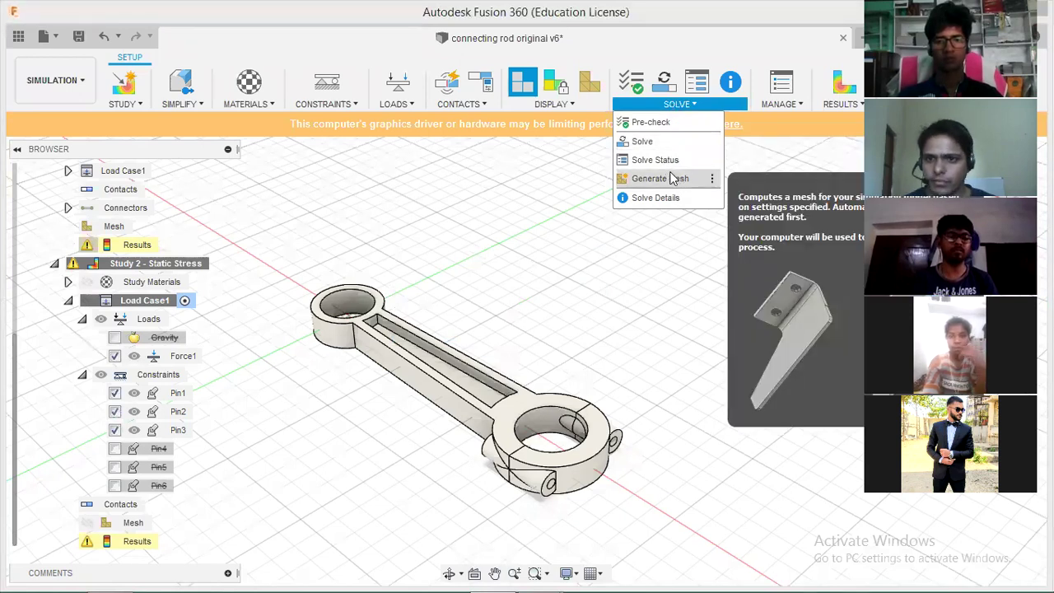
click(480, 215)
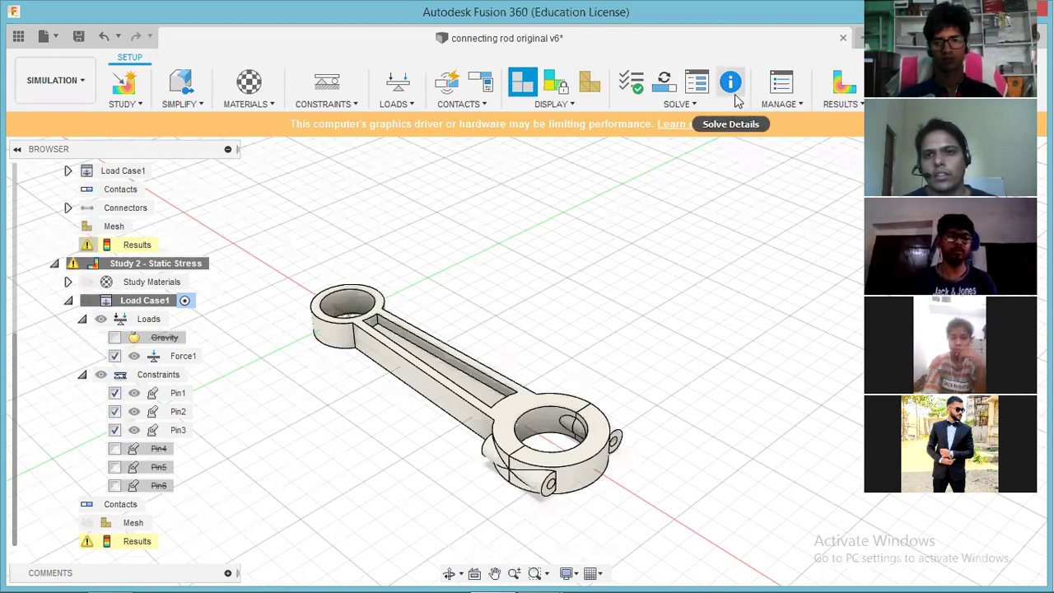
click(708, 102)
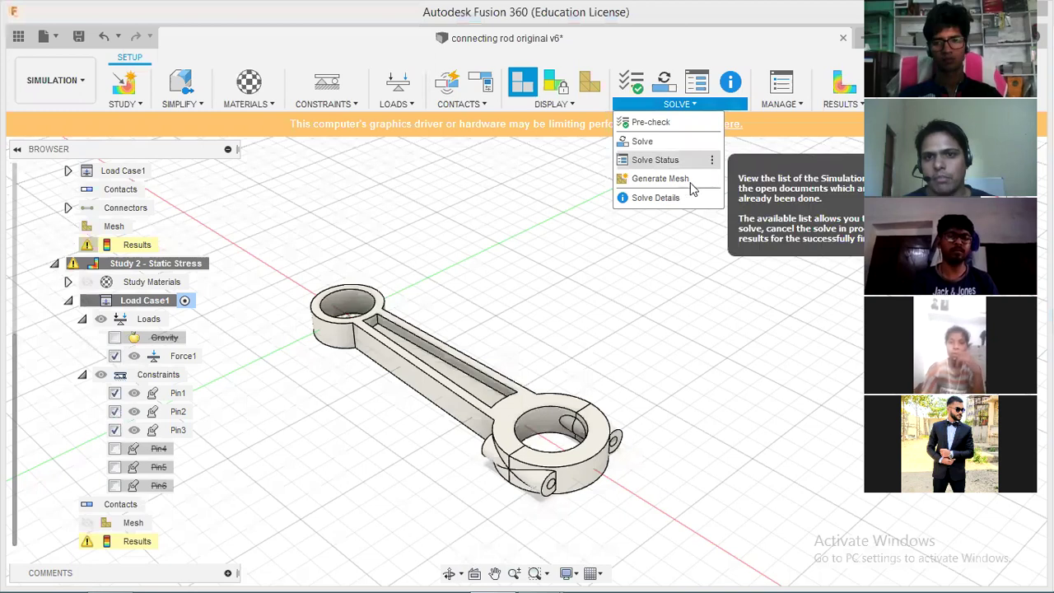
click(568, 262)
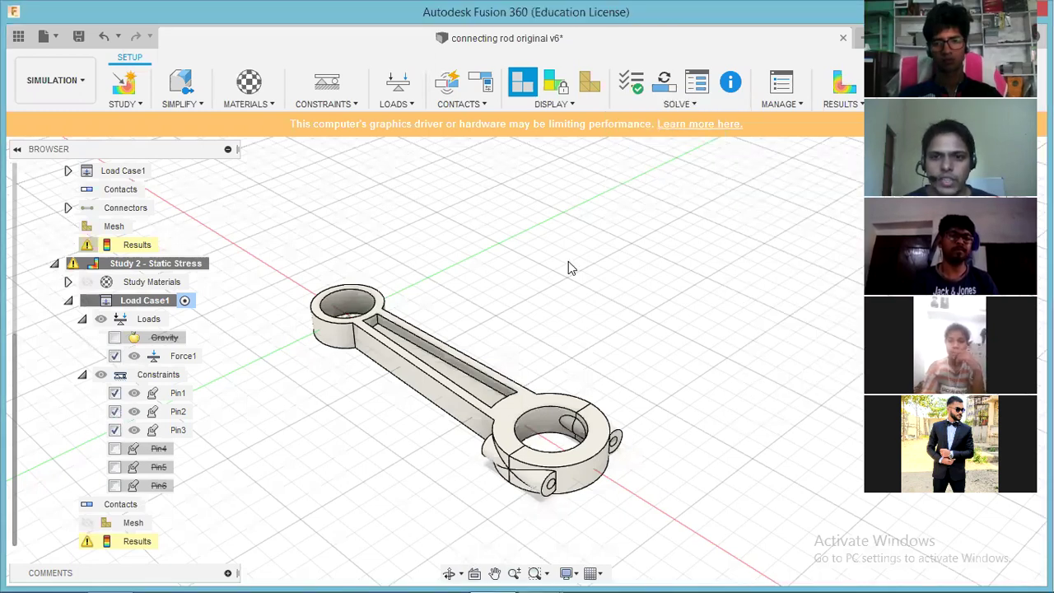